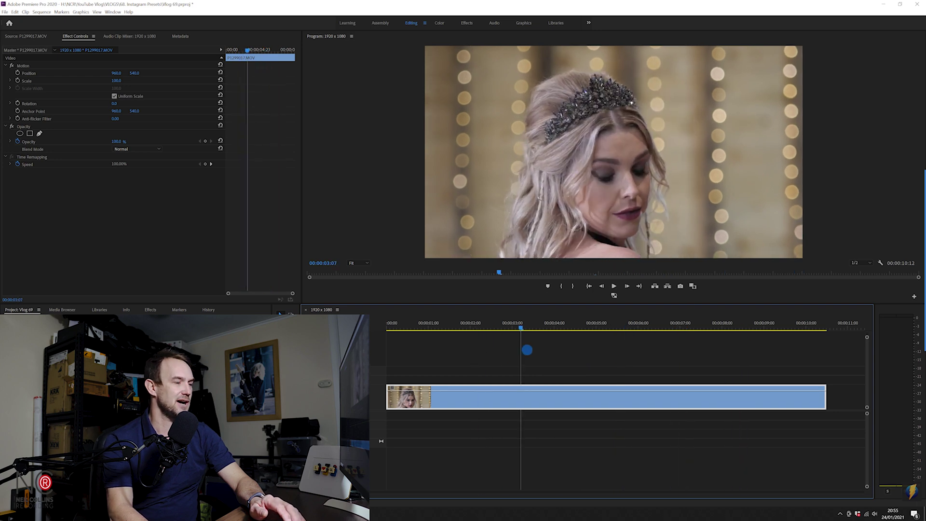
- Move the playhead to 00:00:01:23 in the 1920 x 1080 sequence and open its media export settings
drag(493, 331, 451, 330)
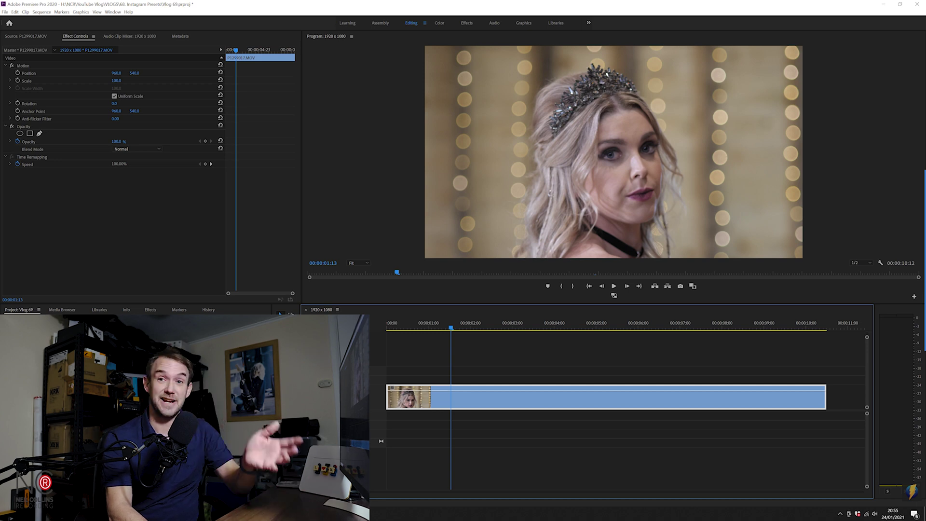
drag(451, 330, 468, 330)
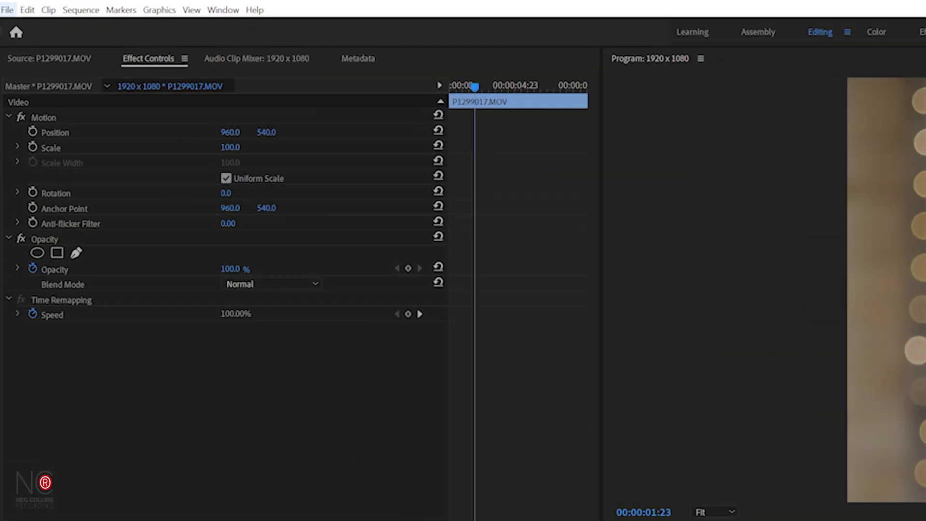
click(7, 10)
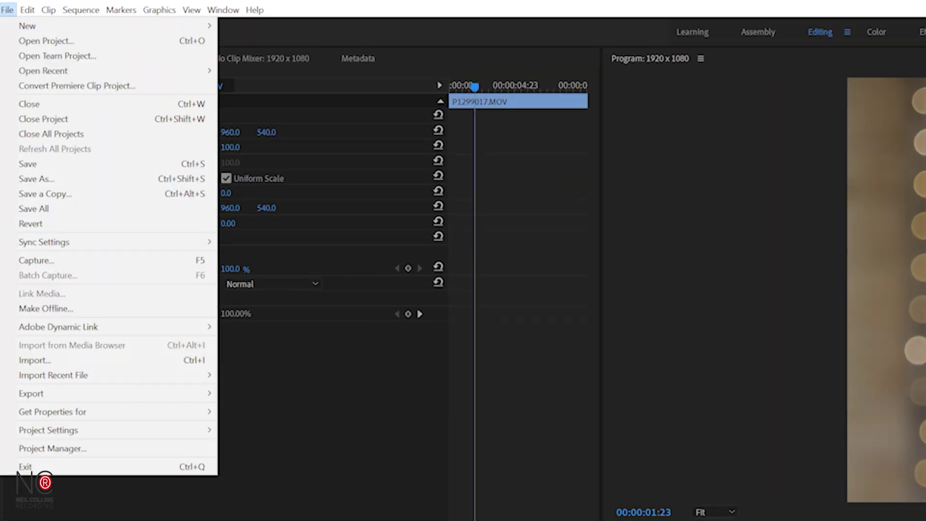
mouse_move(97, 393)
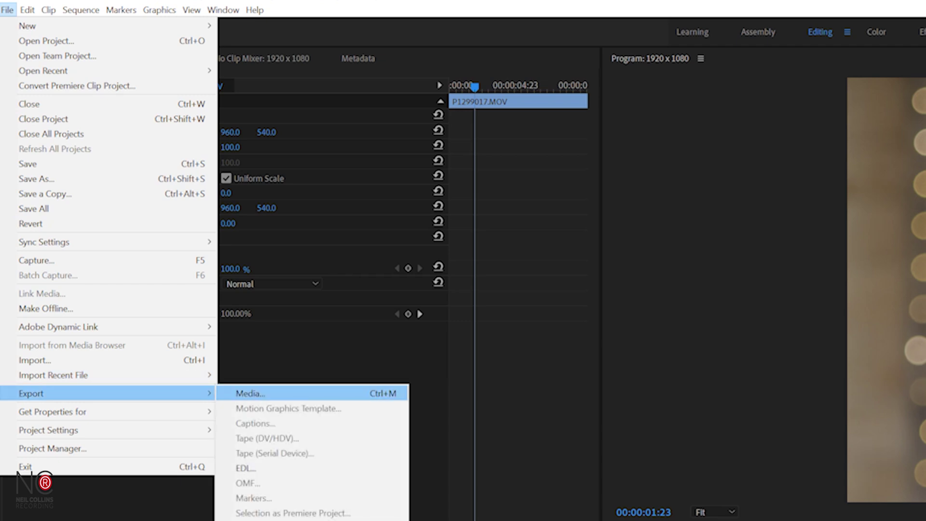
click(251, 394)
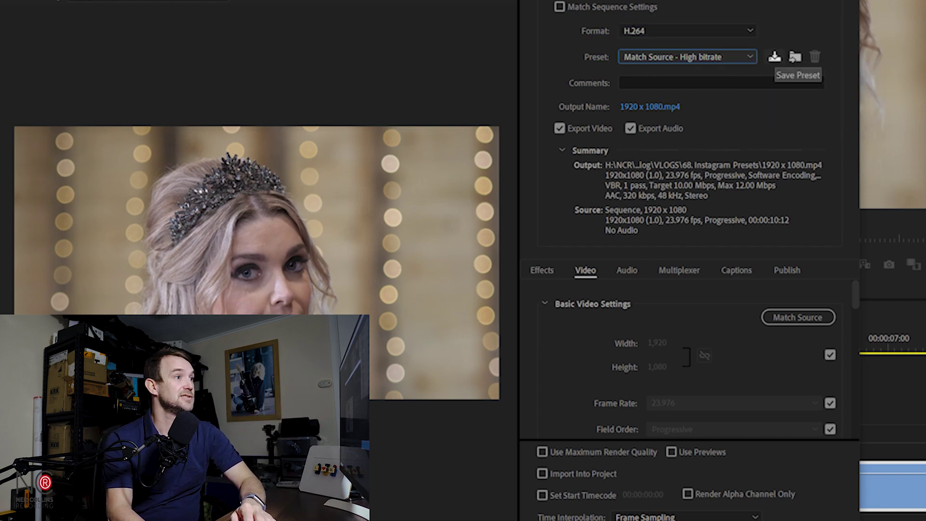
- Choose the NCR Instagram Horizontal Export preset for the H.264 export
click(795, 56)
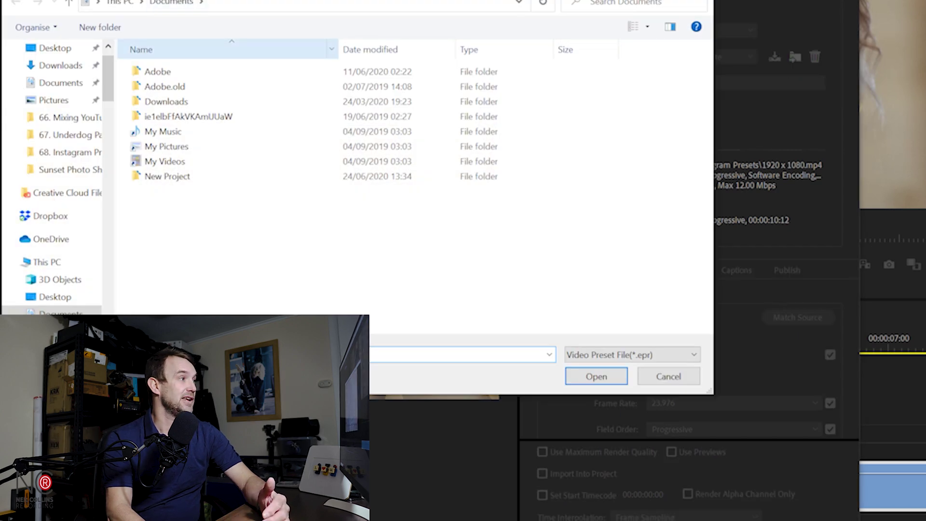
key(Escape)
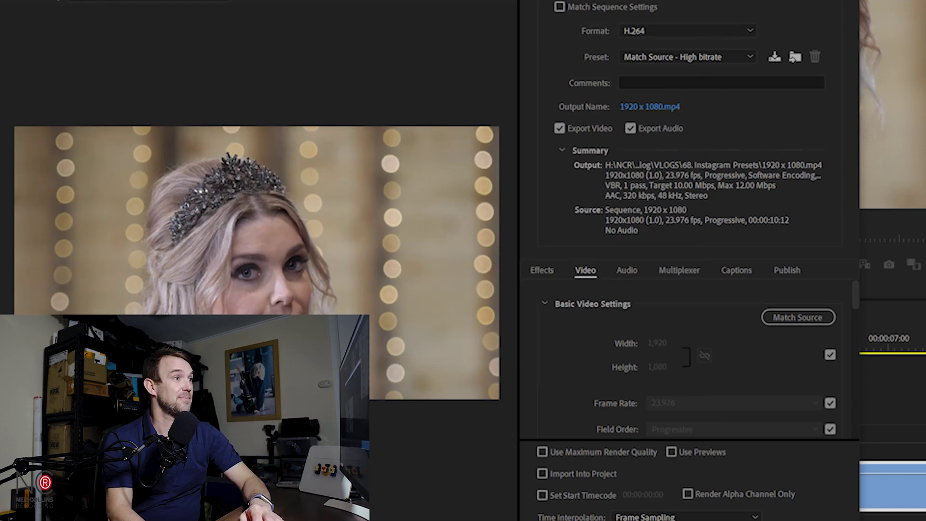
click(751, 56)
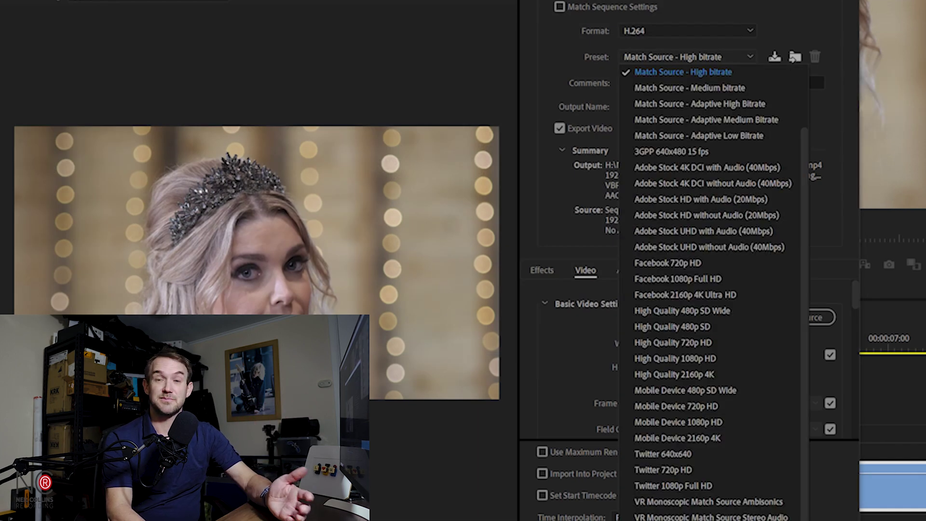
scroll(709, 92, up, 2)
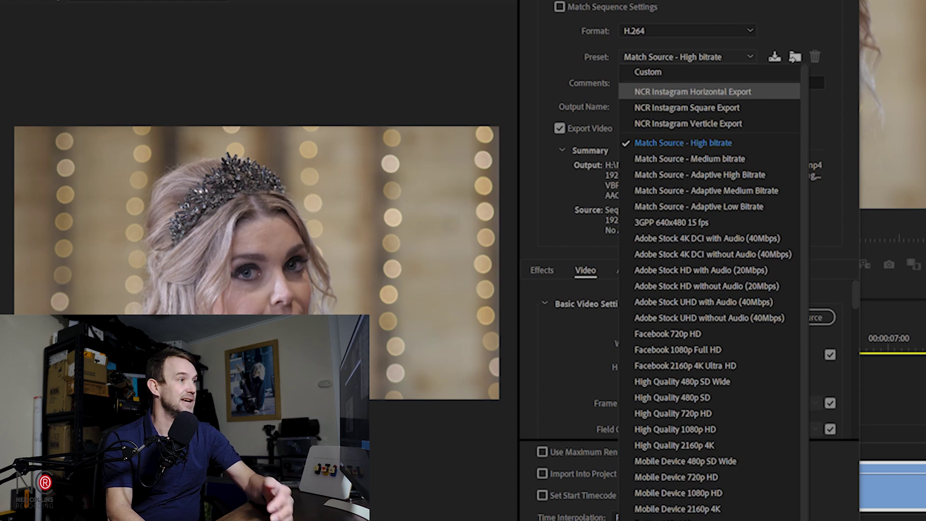
click(700, 91)
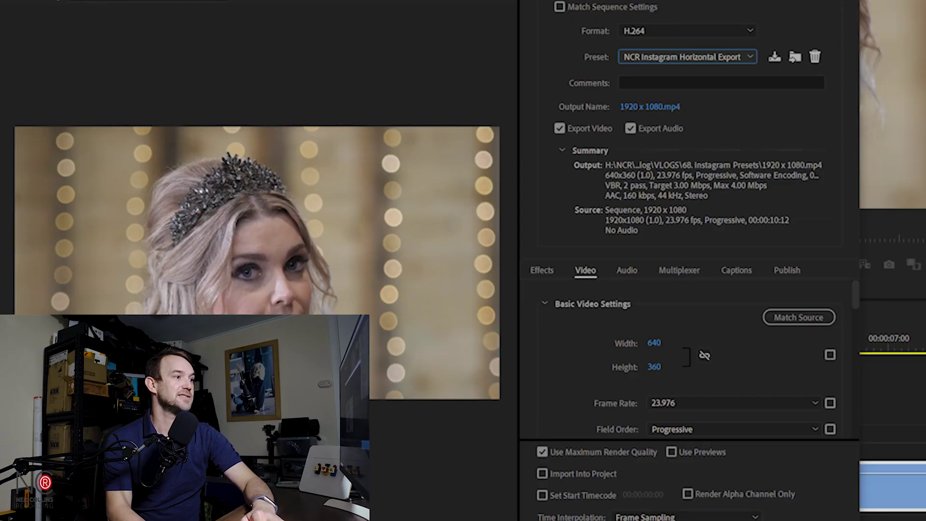
- Review the preset's video settings, including frame size, frame rate, field order, aspect, profile and level
scroll(695, 357, down, 5)
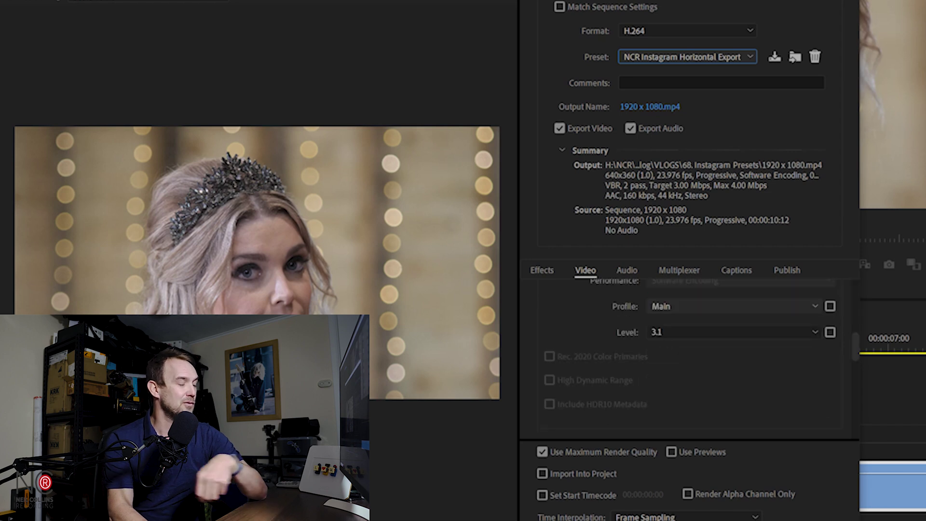
click(696, 307)
click(697, 307)
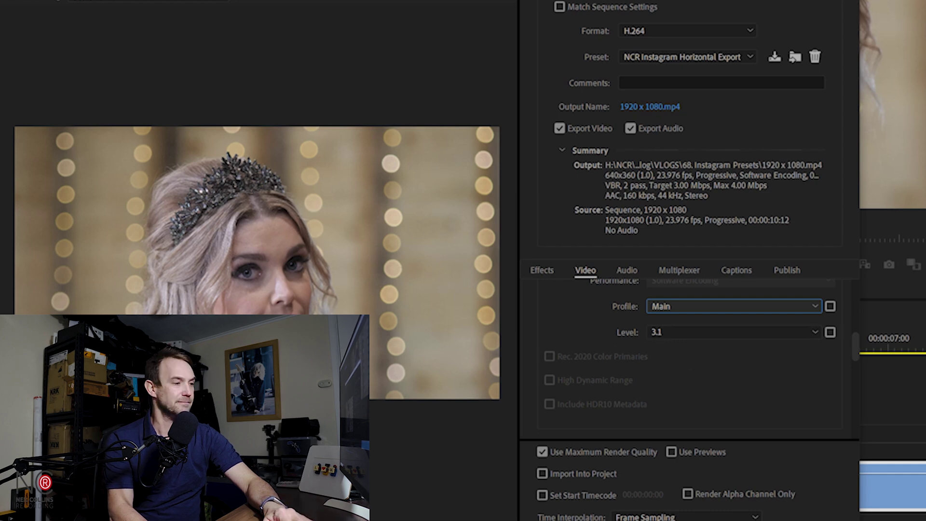
scroll(690, 357, down, 4)
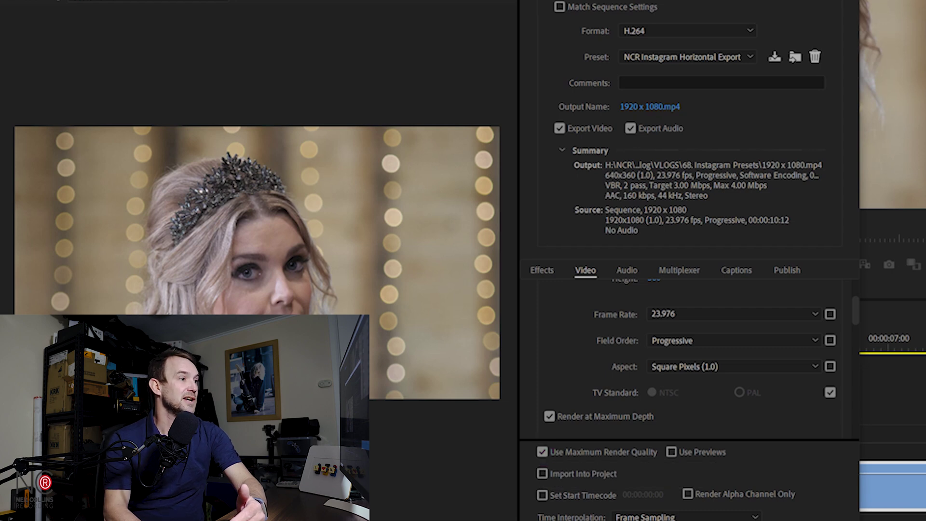
- Review the export's audio sample rate, channel and bitrate settings, and check the output file location
click(628, 271)
scroll(690, 362, down, 2)
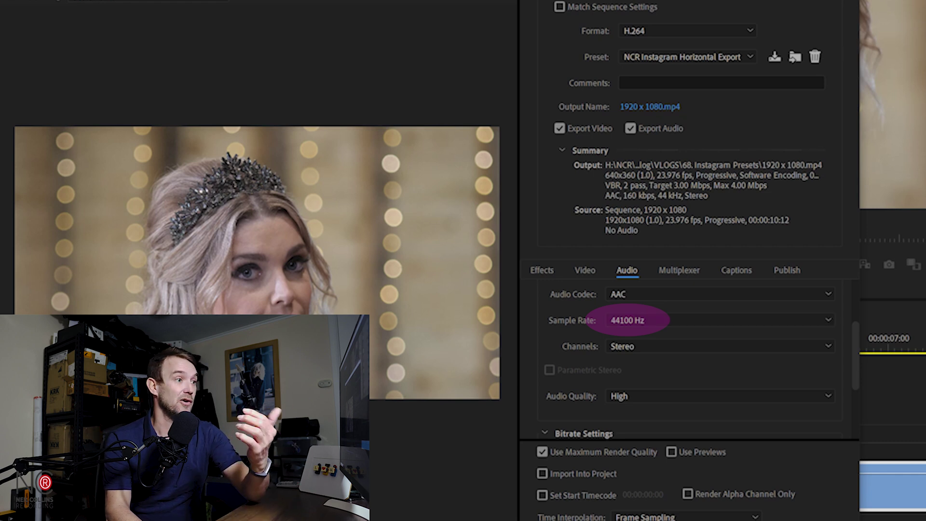
click(700, 346)
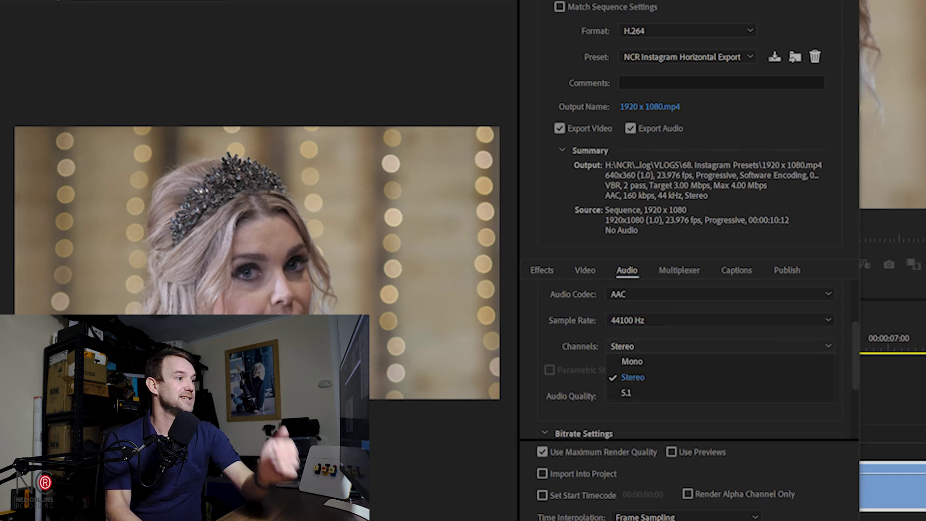
click(684, 361)
scroll(685, 357, down, 3)
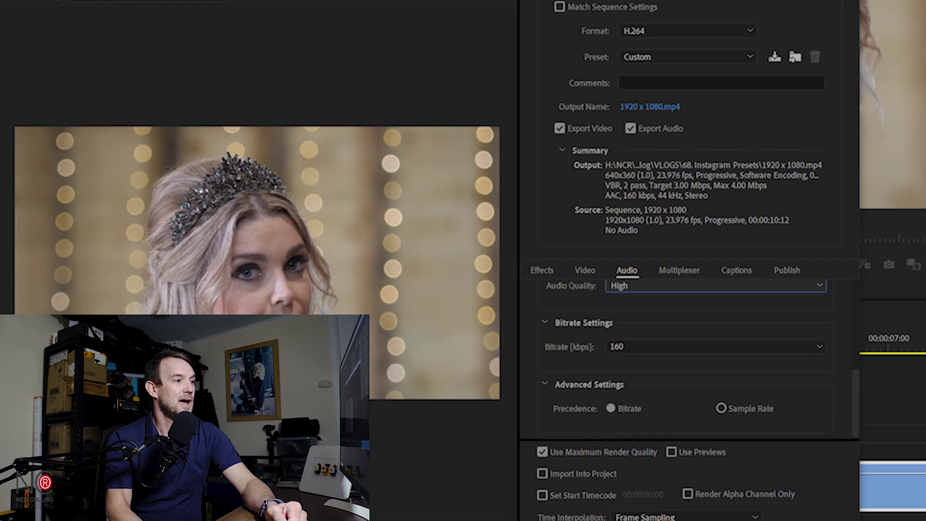
click(703, 347)
click(703, 347)
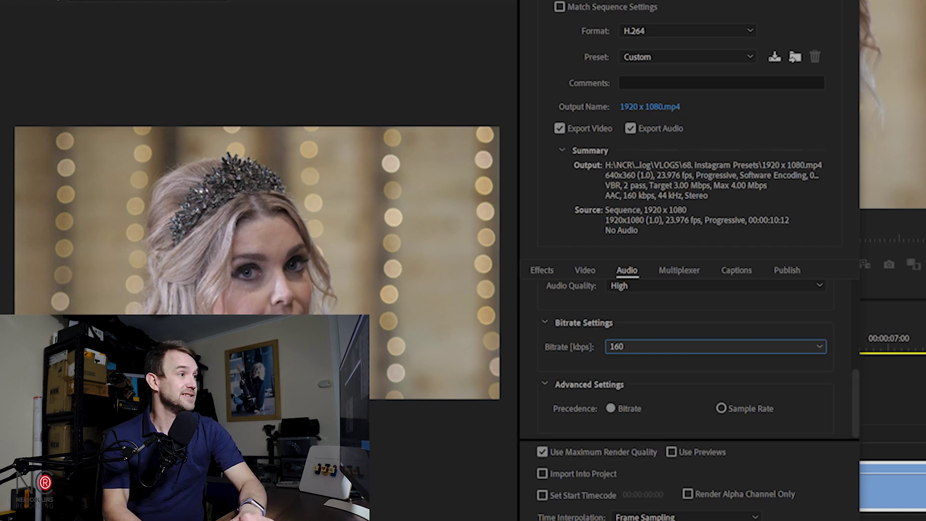
click(644, 105)
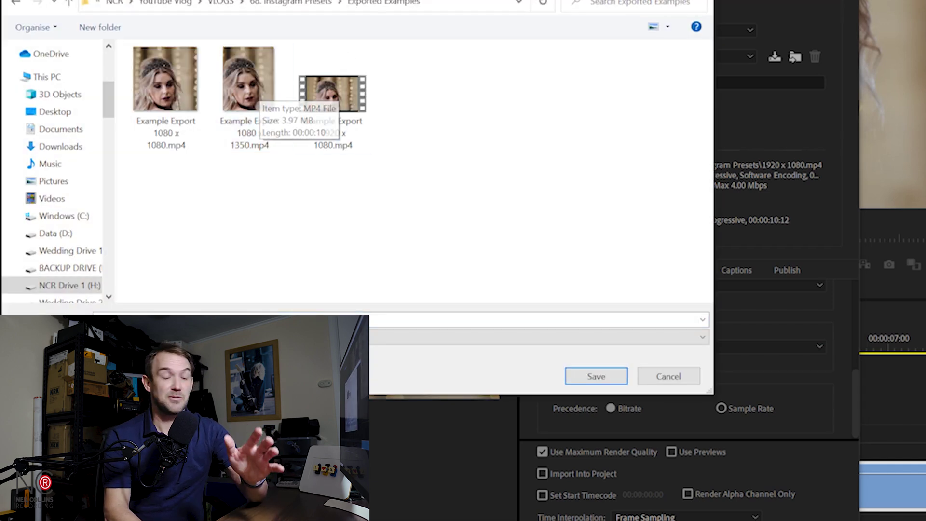
click(669, 363)
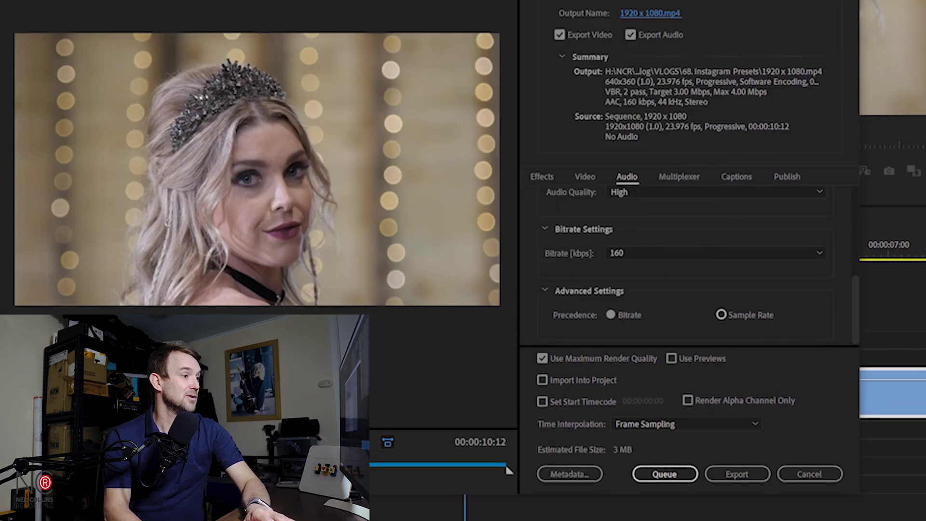
- Review the video bitrate encoding options with the target and maximum bitrates, and leave the export settings without exporting
click(585, 256)
drag(859, 292, 860, 326)
drag(859, 246, 848, 303)
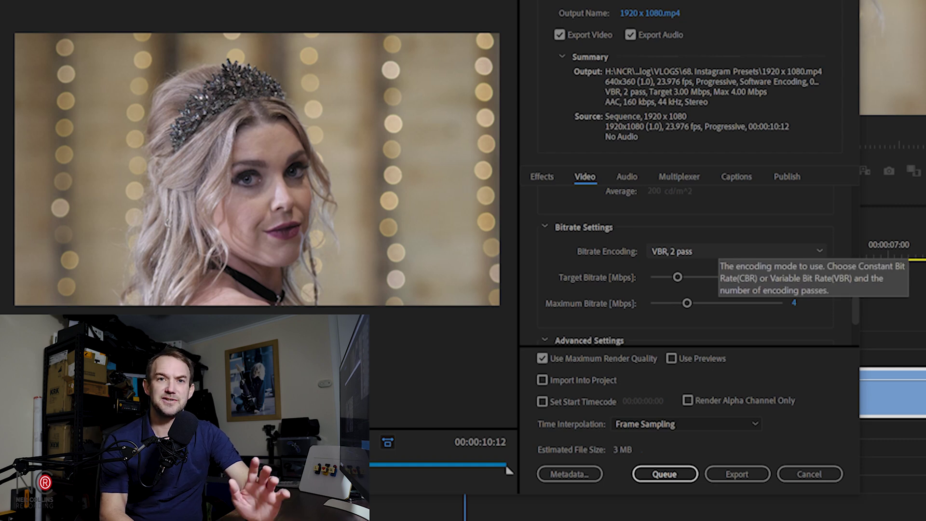
click(719, 250)
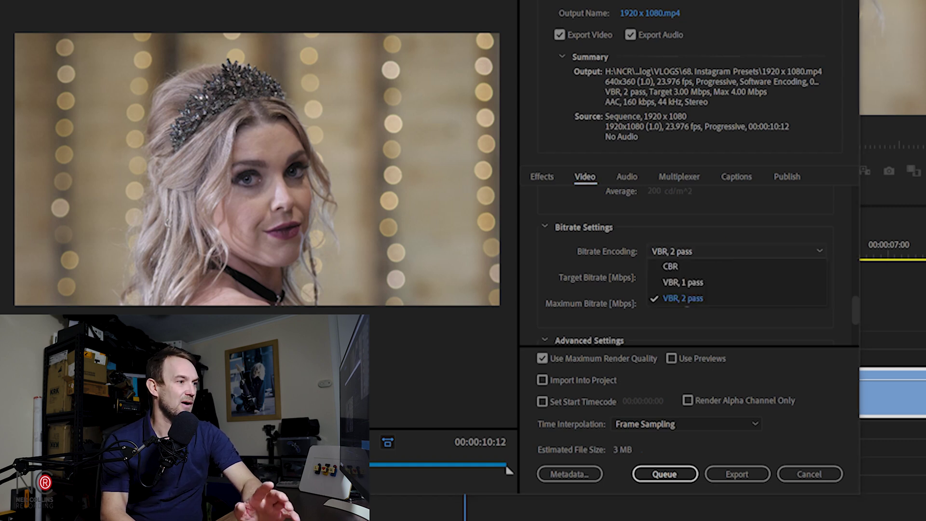
click(719, 250)
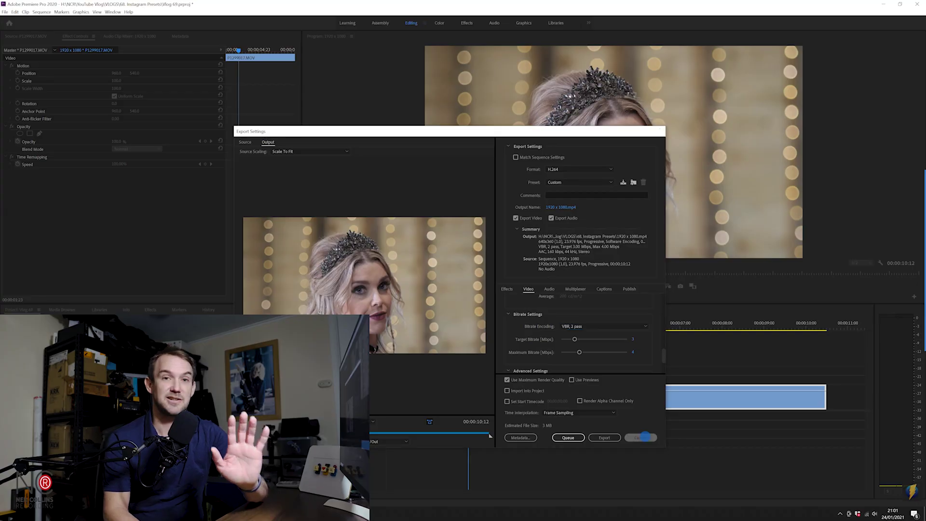
click(641, 436)
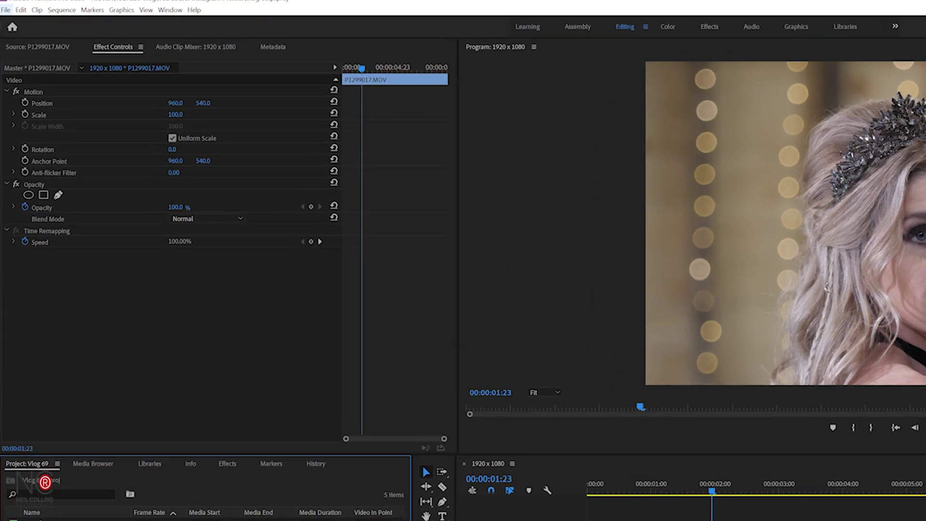
- Create a new sequence named 1080 x 1080 with a frame size of 1080 horizontal by 1080 vertical
click(5, 10)
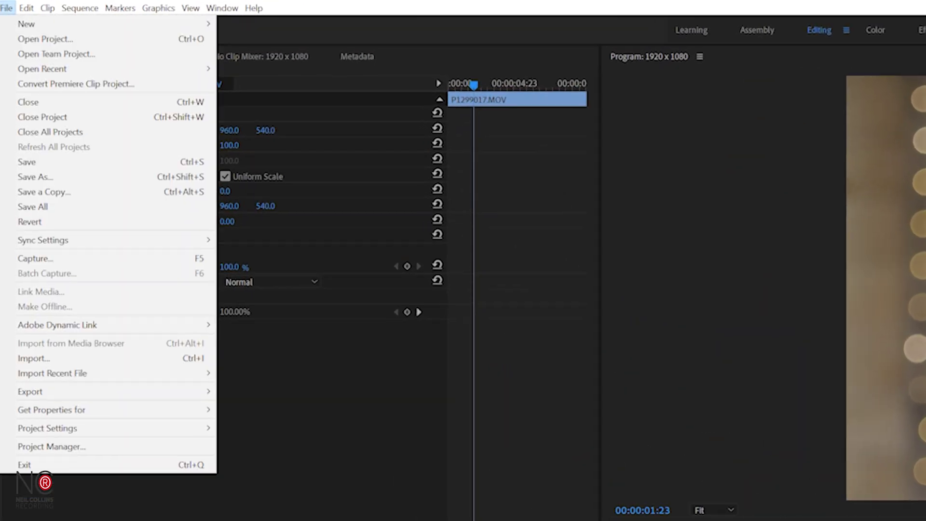
mouse_move(20, 22)
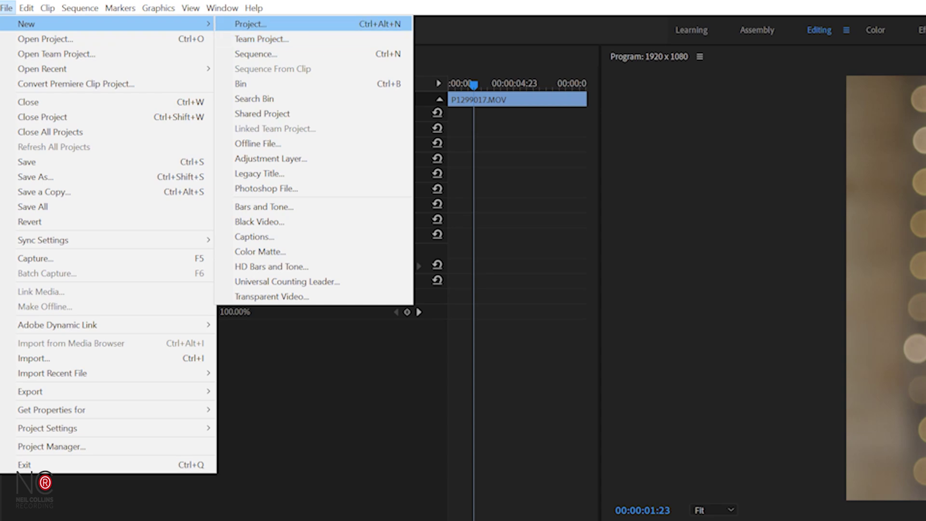
click(256, 54)
click(389, 144)
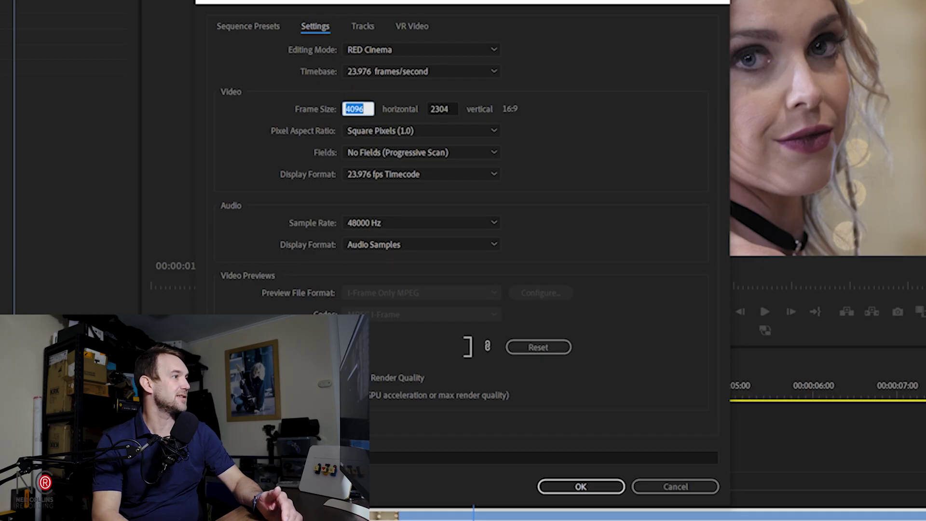
text(1080)
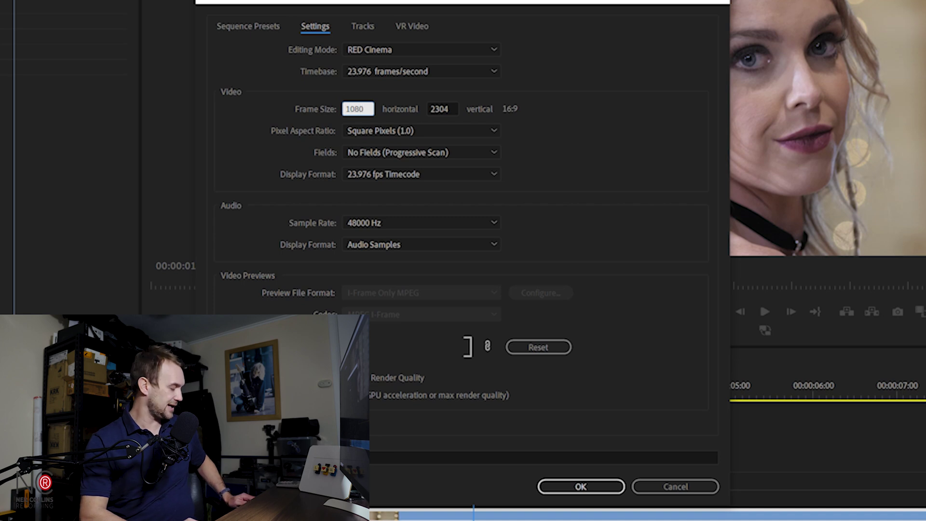
key(Tab)
text(1080)
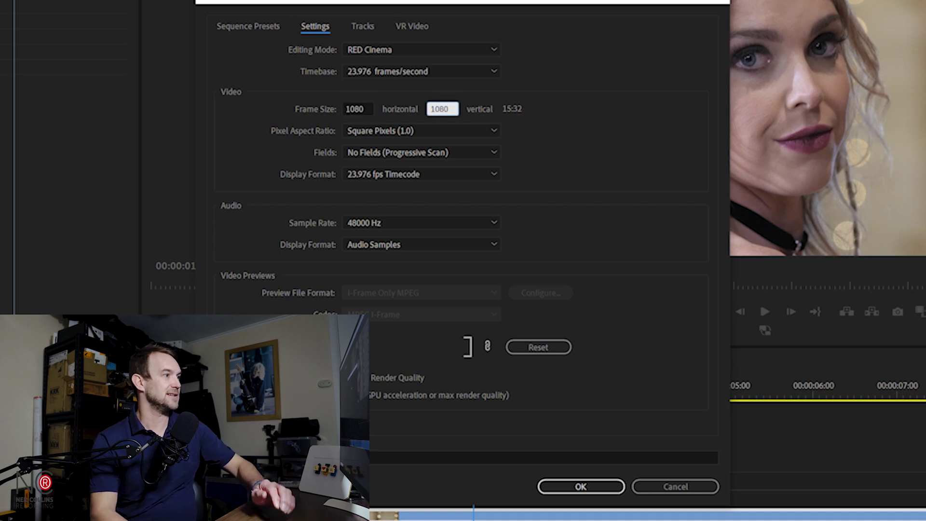
double_click(342, 454)
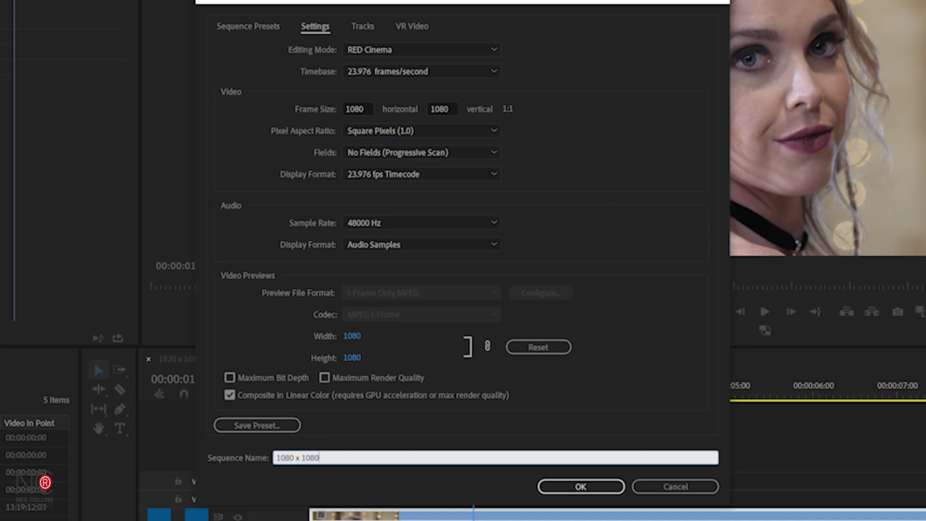
key(Return)
- Place the P1299017.MOV clip at the start of the 1080 x 1080 sequence, keeping the existing sequence settings
click(54, 395)
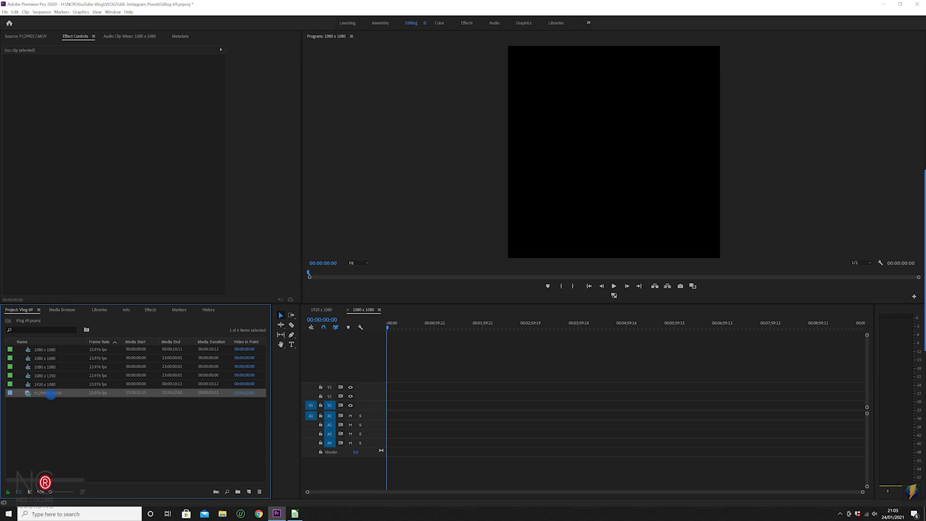
drag(387, 409, 389, 409)
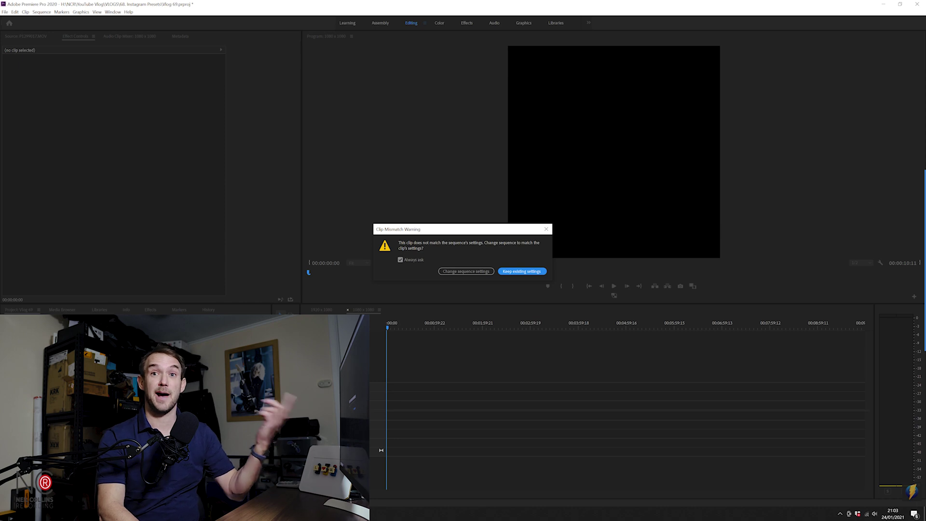
key(Return)
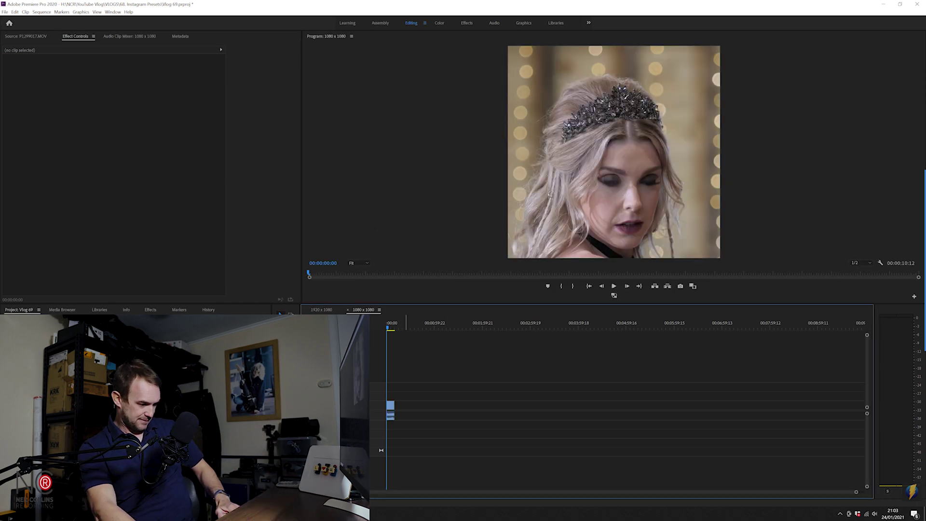
- Move the playhead to 00:00:04:09 and reframe the clip by setting its horizontal Position to about 602
key(equal)
key(equal)
key(equal)
key(equal)
key(equal)
key(minus)
key(equal)
key(minus)
key(equal)
drag(390, 331, 612, 343)
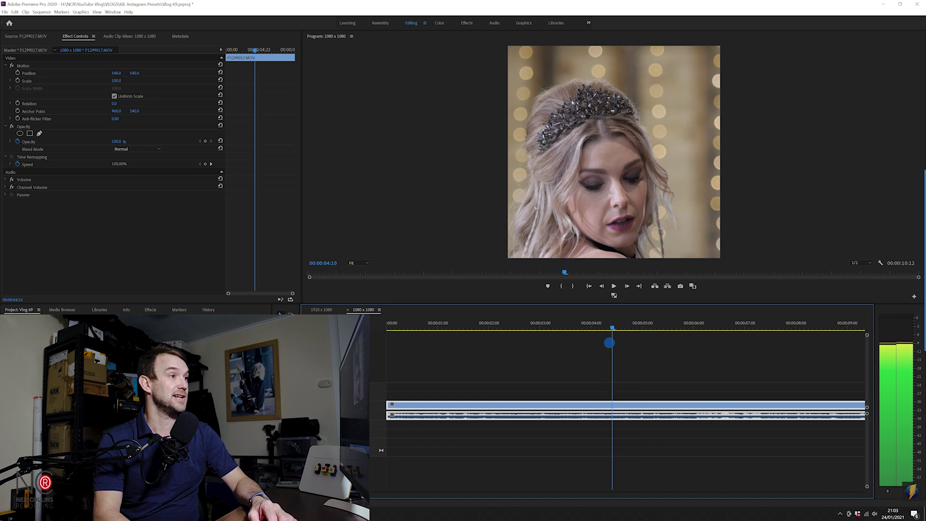
drag(612, 343, 610, 343)
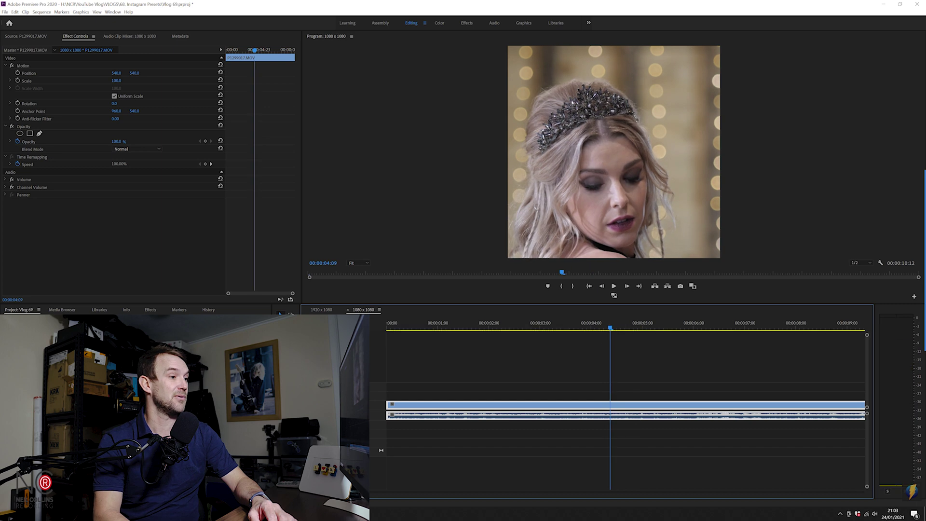
drag(116, 73, 146, 73)
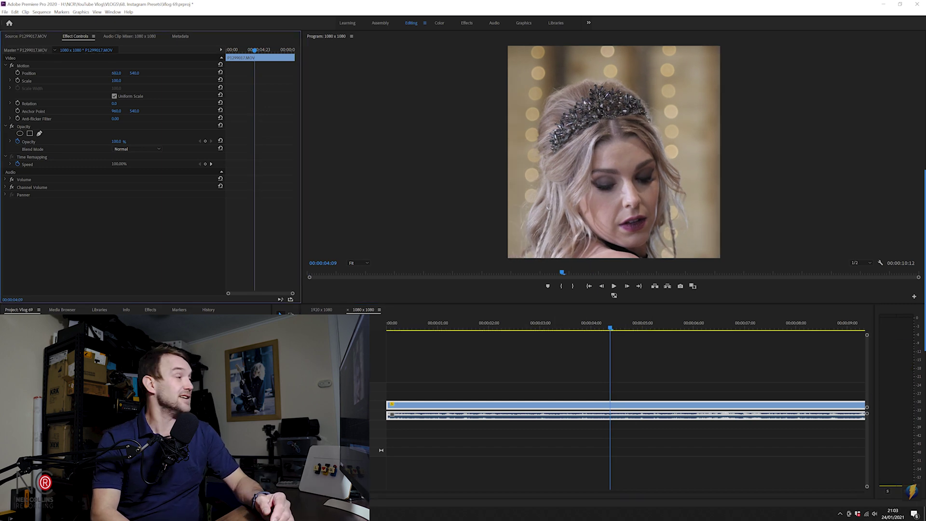
- Reframe the clip in the 1080 x 1080 sequence by setting its horizontal Position to 644
drag(146, 74, 99, 73)
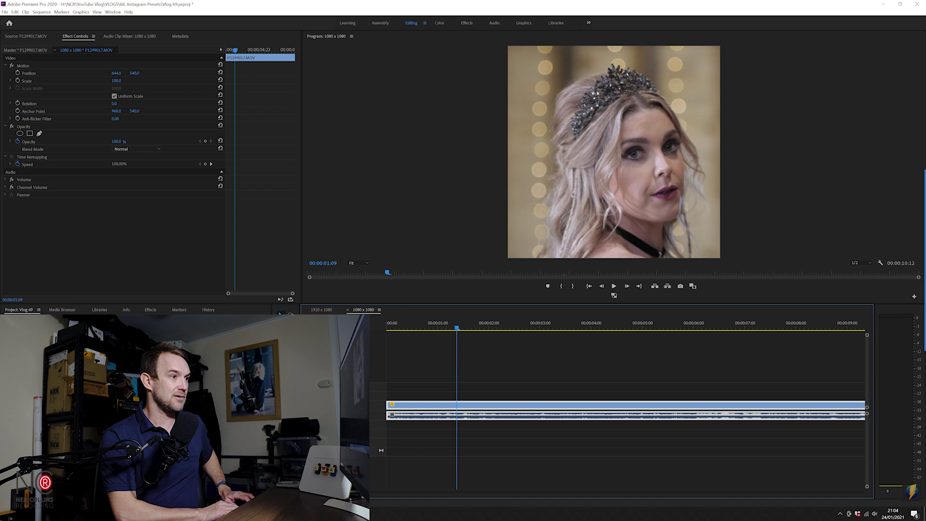
- Bring up the export settings for the 1080 x 1080 sequence and apply the NCR Instagram Square Export preset
key(ctrl+m)
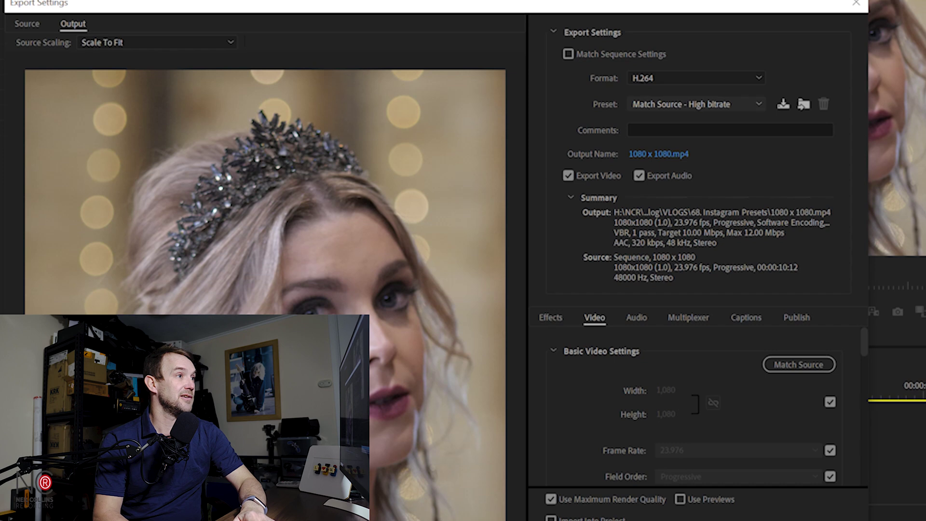
click(756, 104)
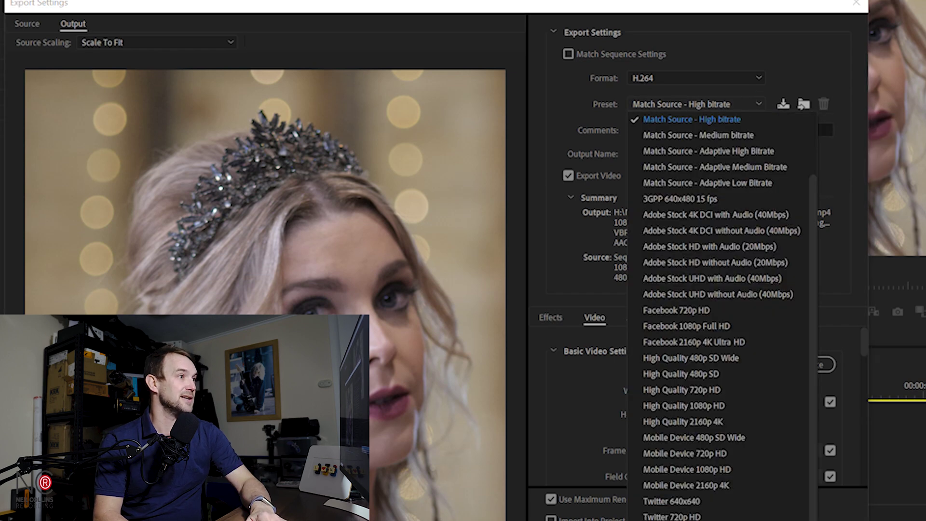
scroll(753, 134, up, 3)
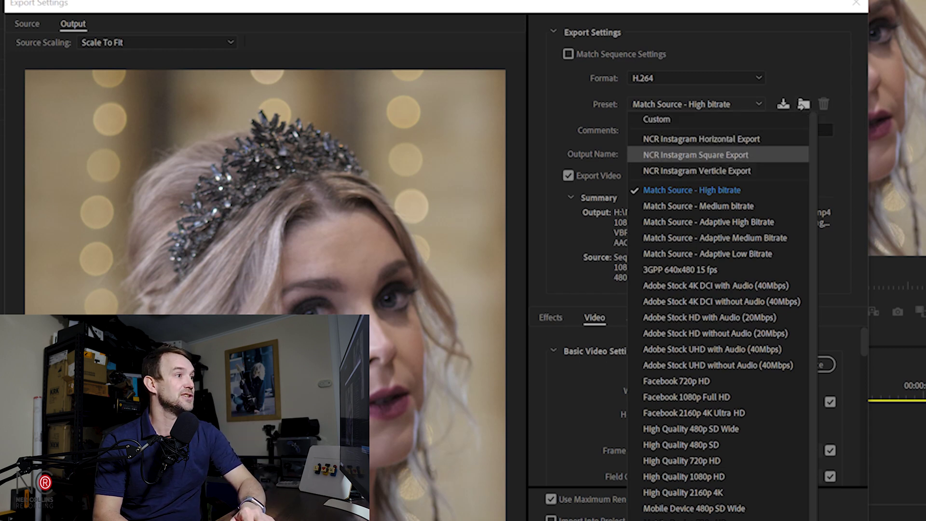
click(695, 155)
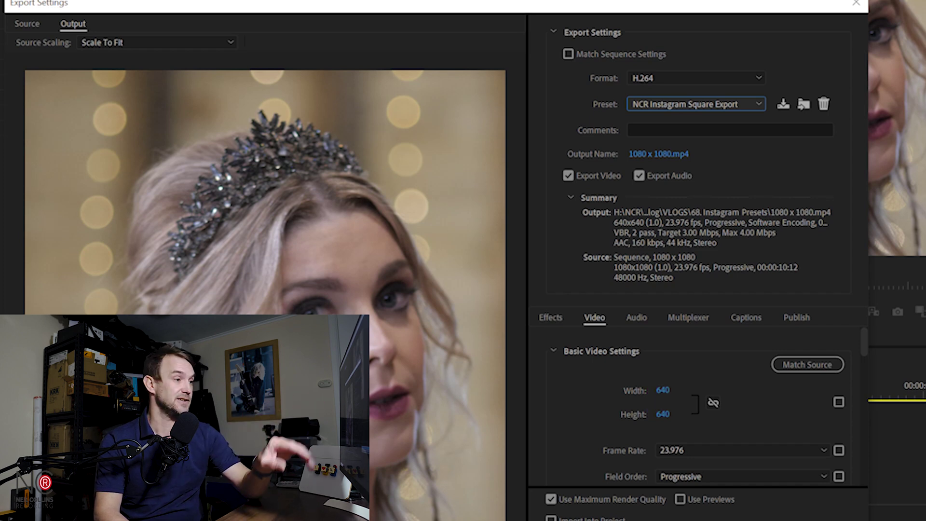
- Review the square preset's video bitrate and advanced settings, its audio format, quality and bitrate, and return to the basic video settings
scroll(695, 411, down, 5)
scroll(695, 410, down, 8)
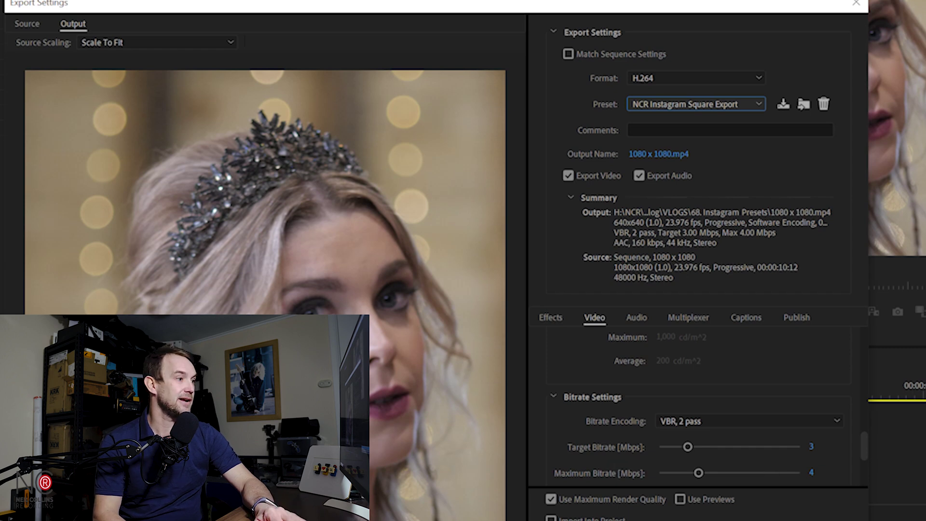
scroll(694, 410, down, 4)
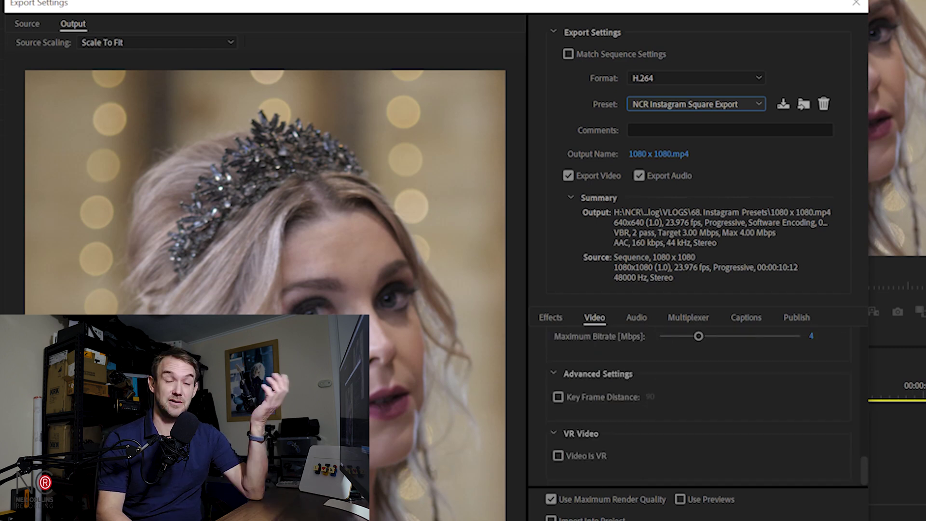
click(635, 317)
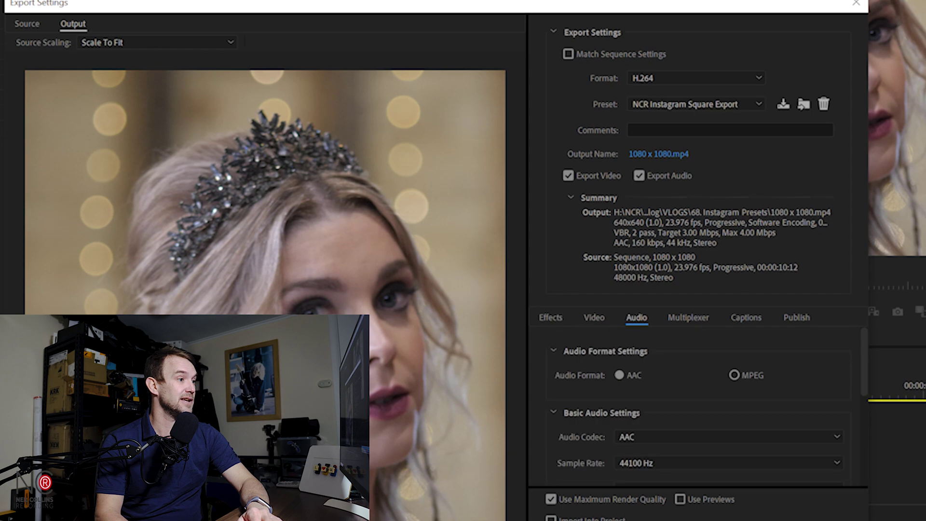
scroll(694, 405, down, 3)
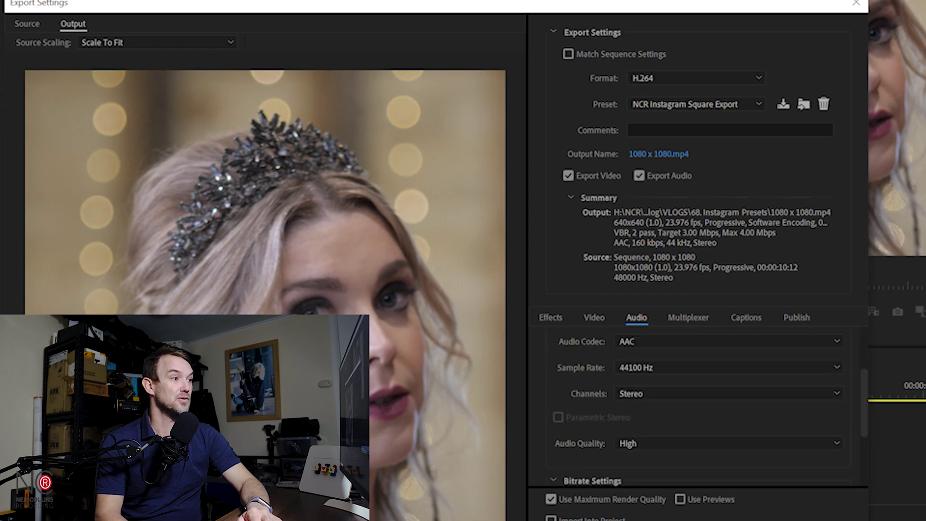
scroll(676, 389, down, 3)
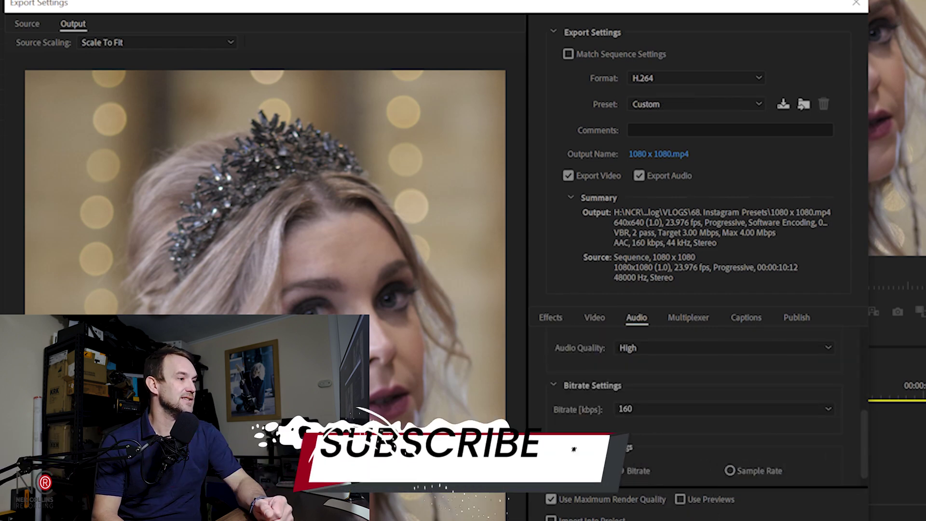
scroll(556, 408, down, 1)
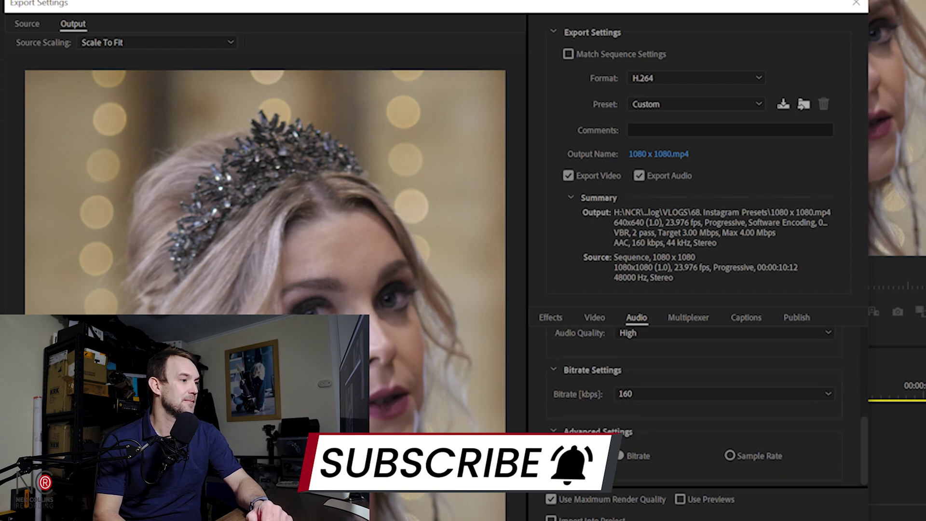
click(595, 317)
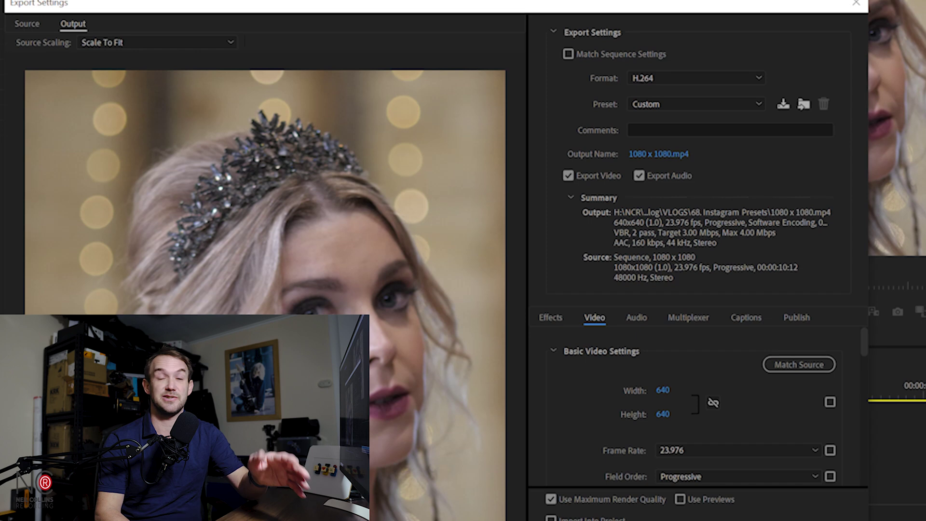
- Look into the Exported Examples folder while choosing the output location, and leave without saving
click(656, 154)
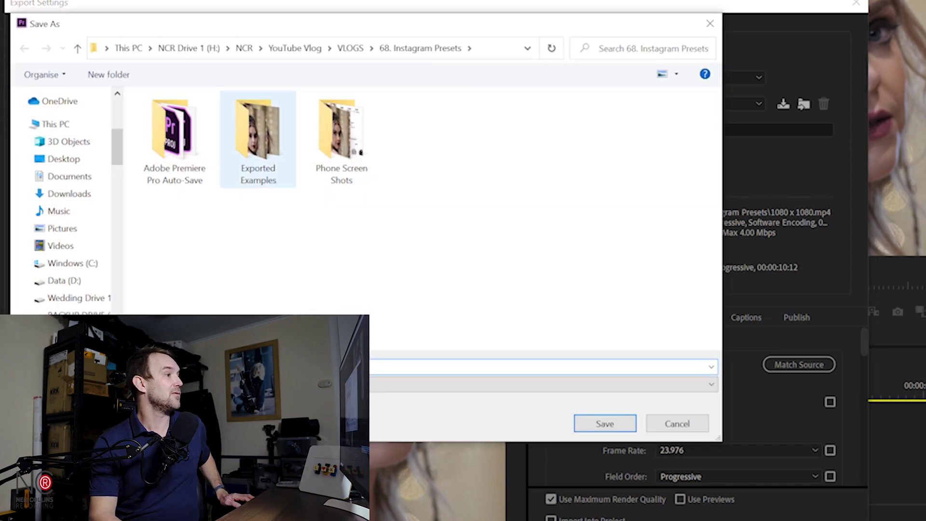
double_click(258, 140)
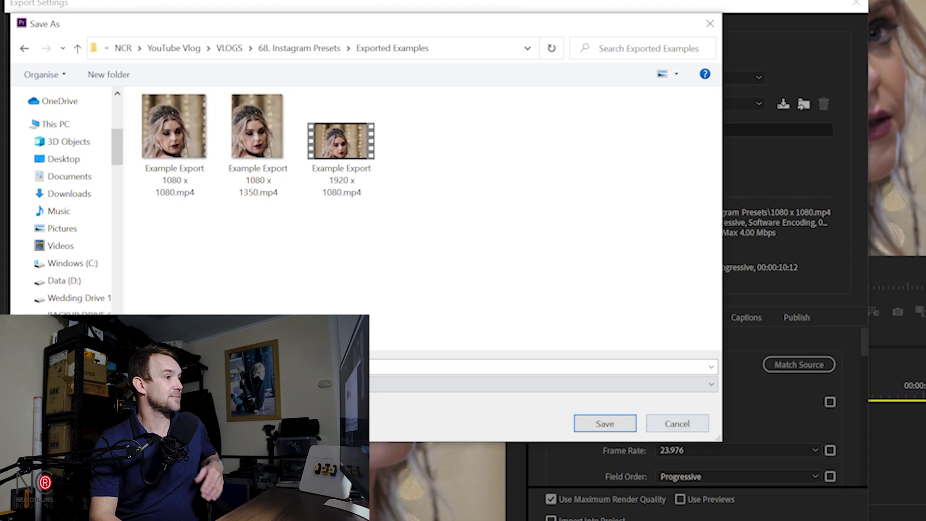
click(677, 424)
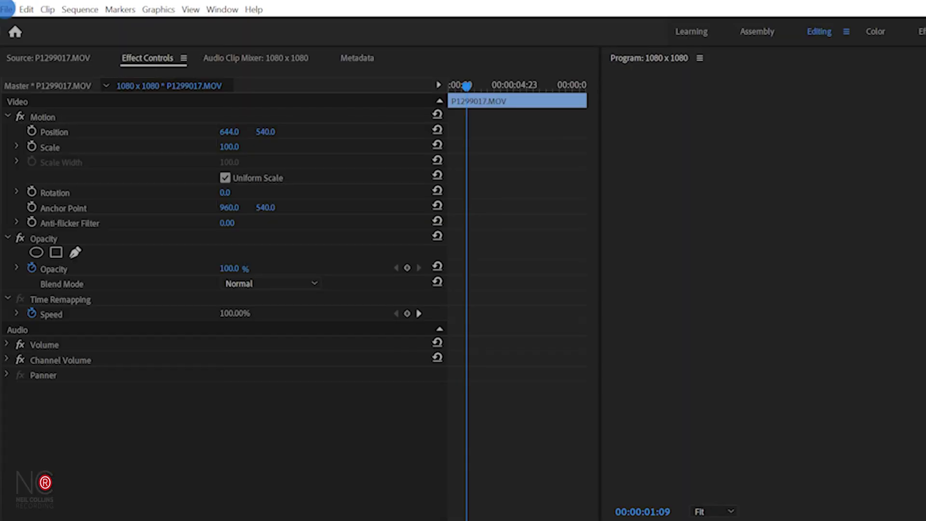
- Create a new sequence named 1080 x 1350 with a frame size of 1080 horizontal by 1350 vertical
click(5, 11)
mouse_move(13, 19)
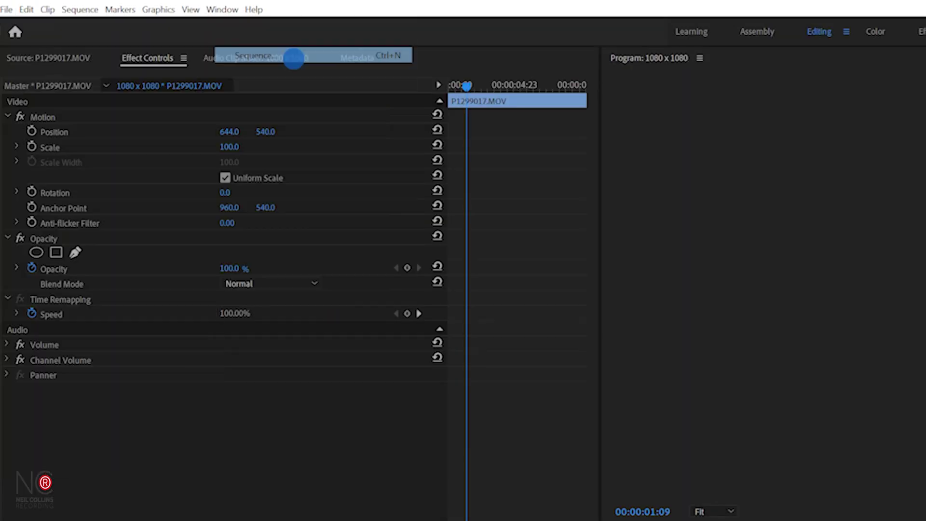
click(292, 55)
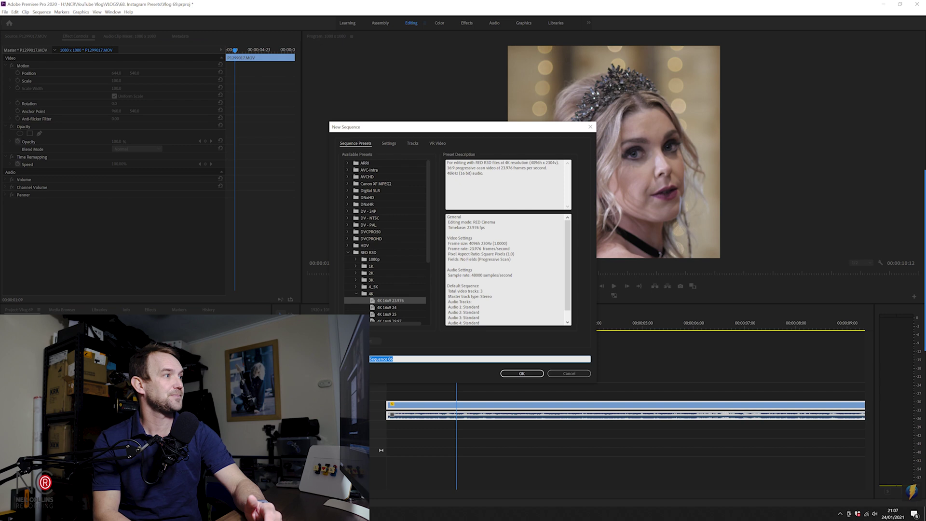
click(388, 143)
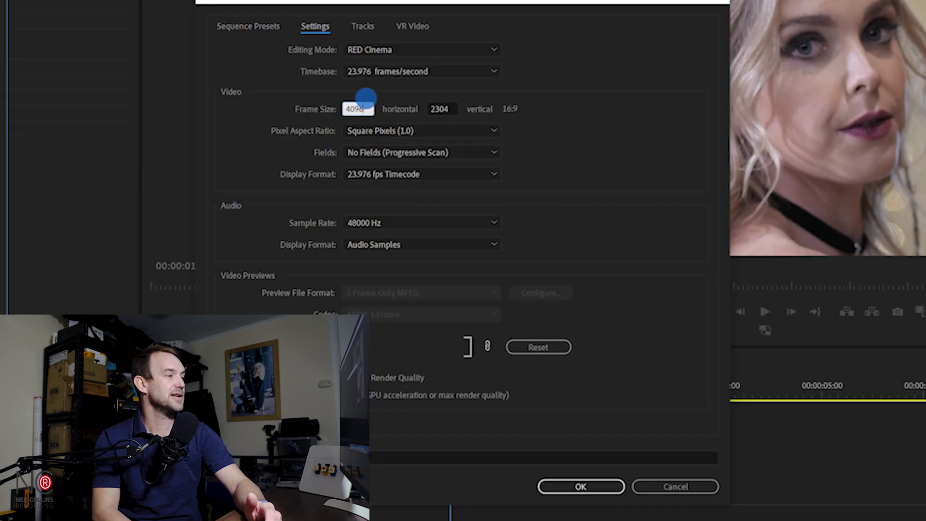
double_click(366, 101)
text(1080)
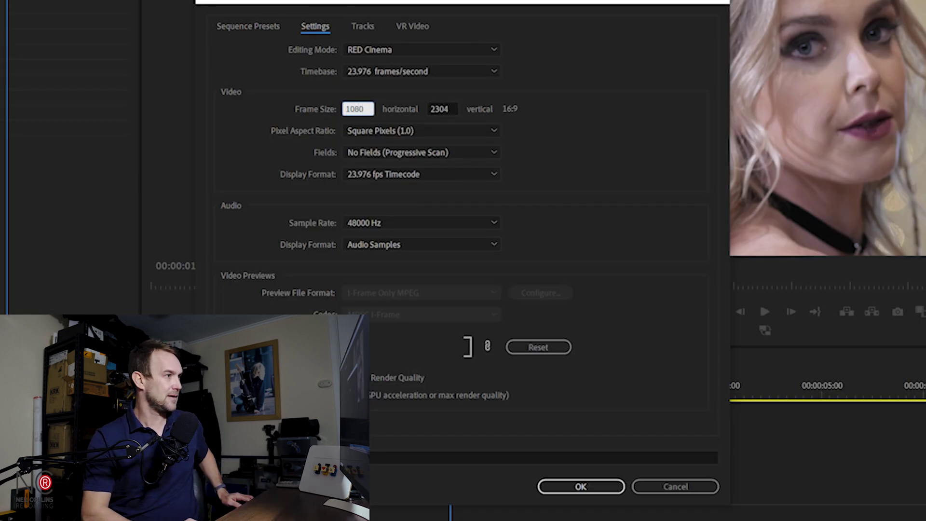
key(Tab)
text(130)
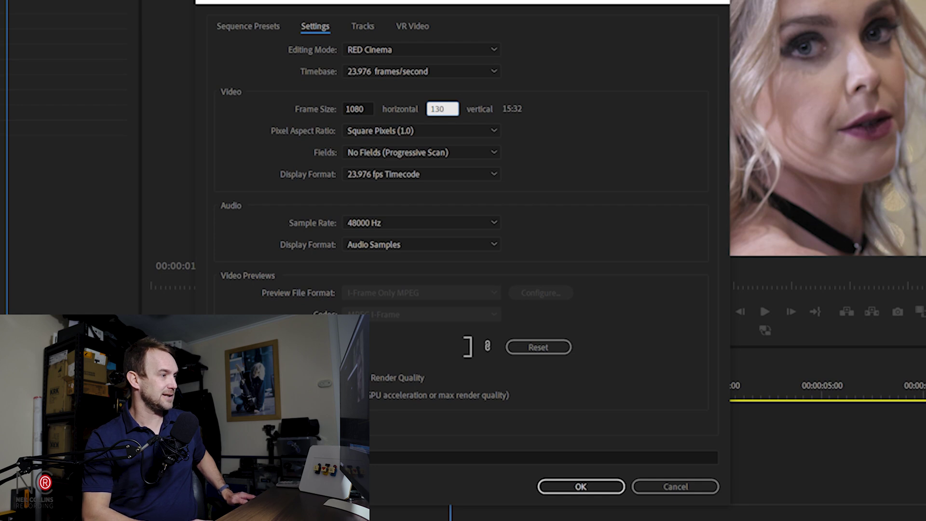
key(BackSpace)
text(50)
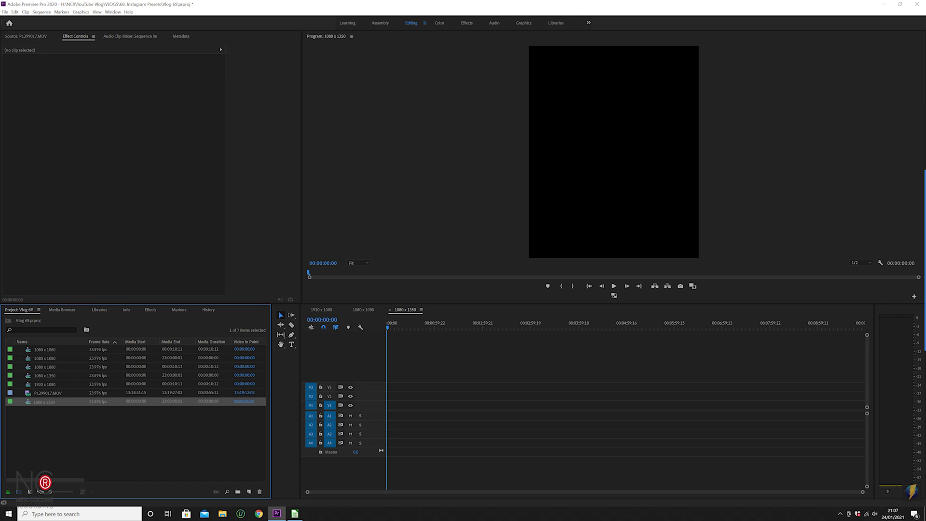
- Place the P1299017.MOV clip at the start of the 1080 x 1350 sequence, keeping the existing sequence settings
click(46, 393)
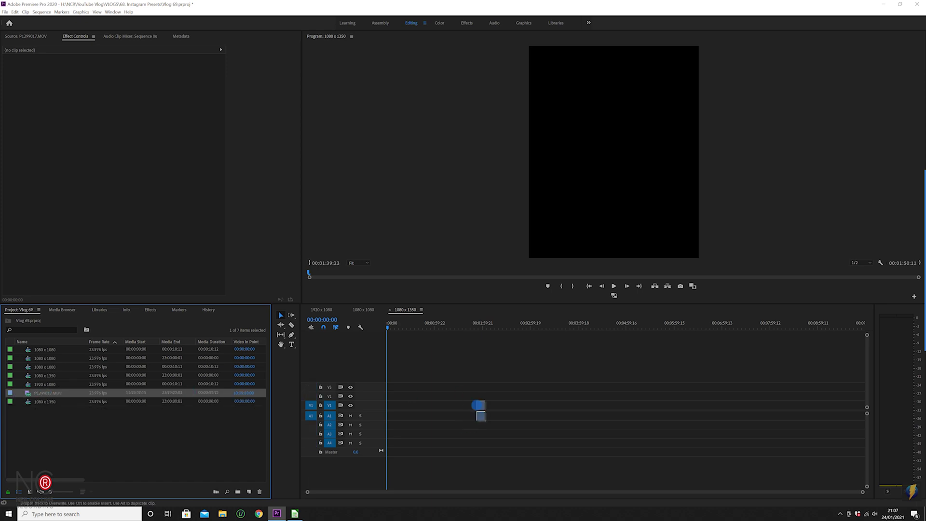
drag(390, 406, 389, 407)
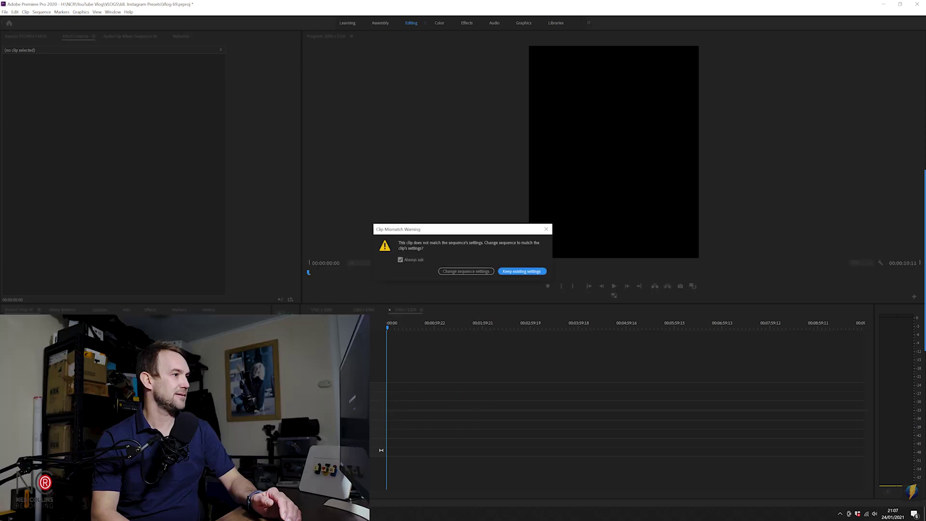
click(534, 271)
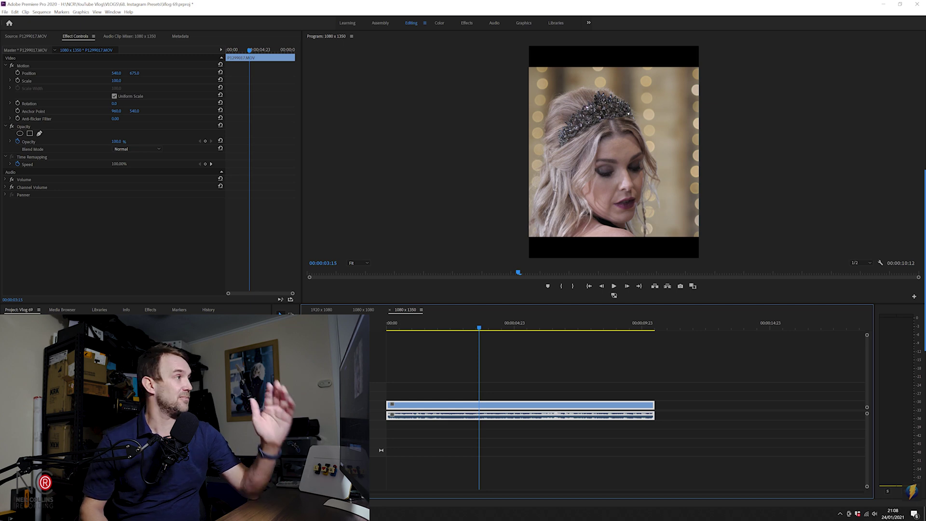
- Fill the vertical frame by setting the clip's Scale to 130, and reframe it with a horizontal Position of about 633
click(116, 80)
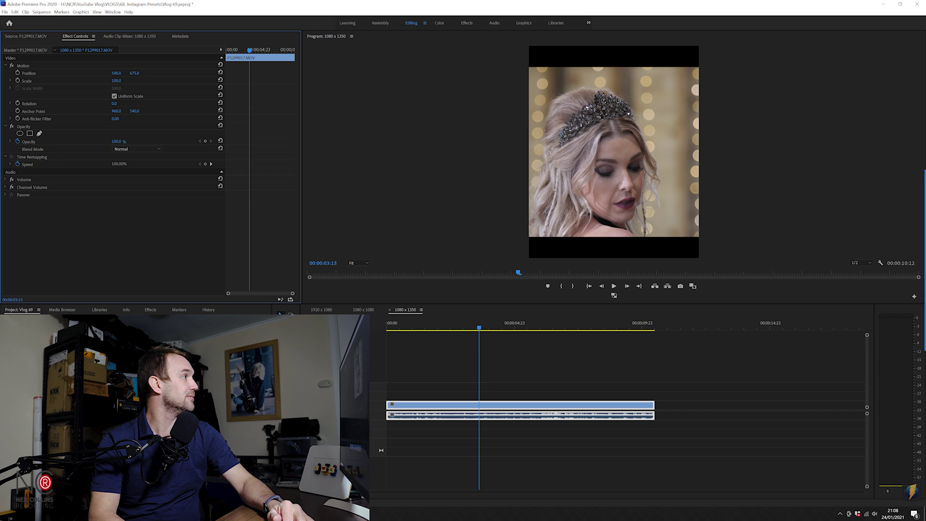
drag(116, 81, 122, 81)
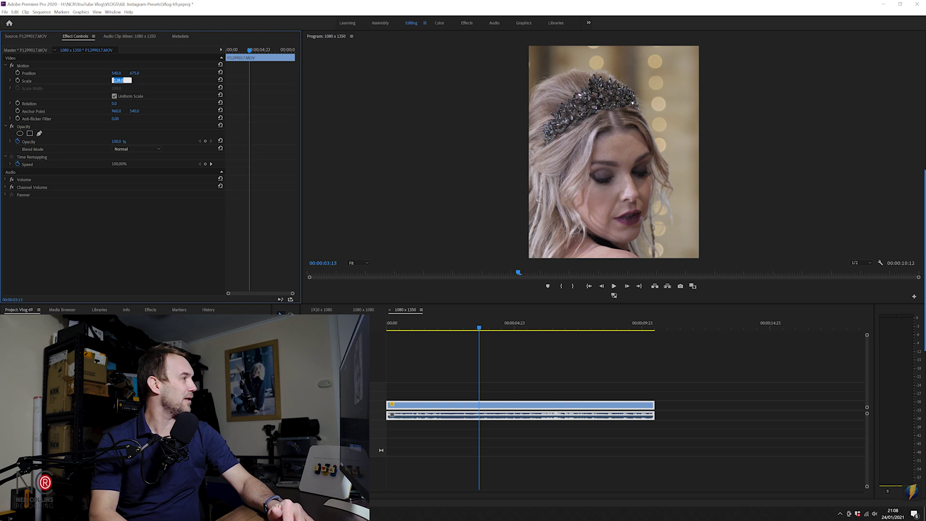
text(130)
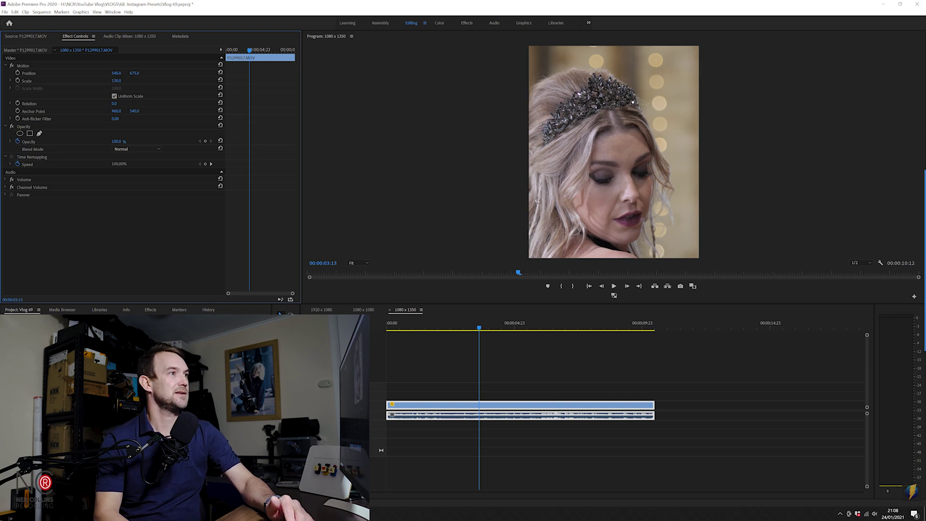
drag(116, 73, 255, 79)
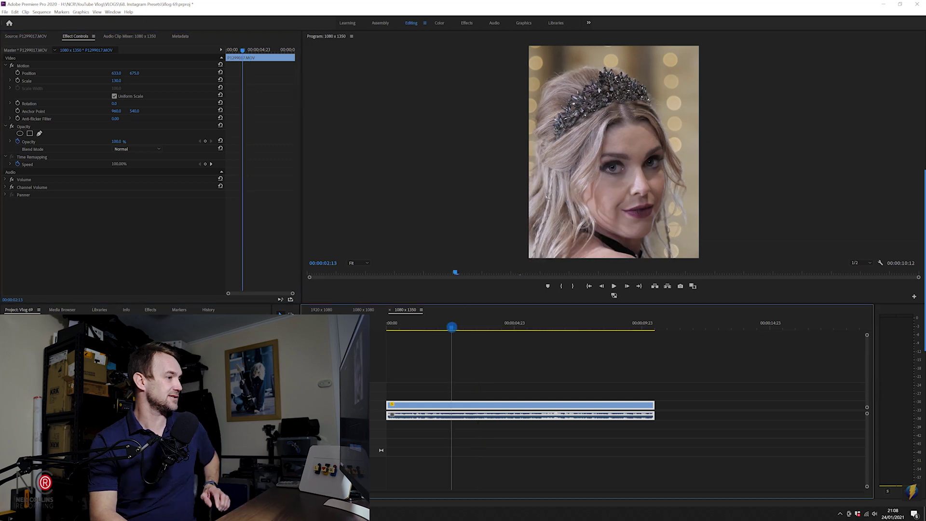
- Bring up the export settings for the 1080 x 1350 sequence and apply the NCR Instagram Verticle Export preset
key(ctrl+m)
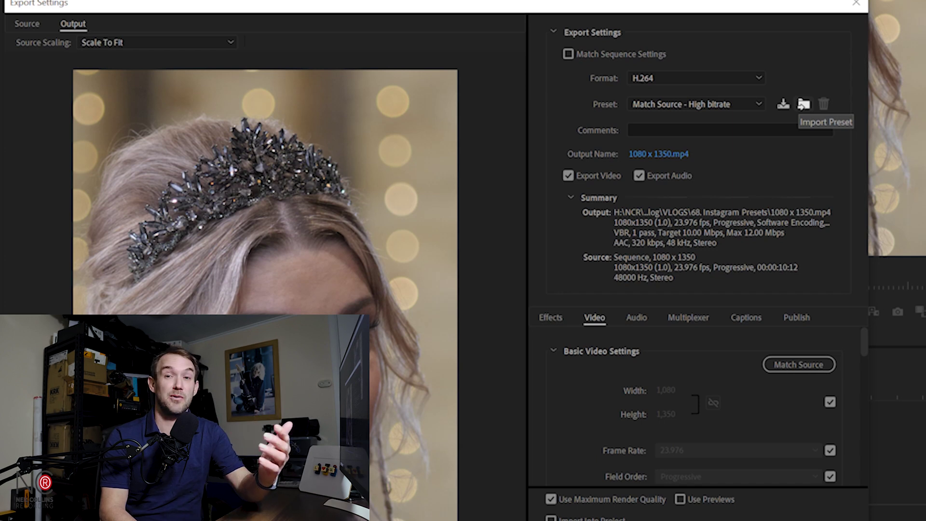
click(746, 104)
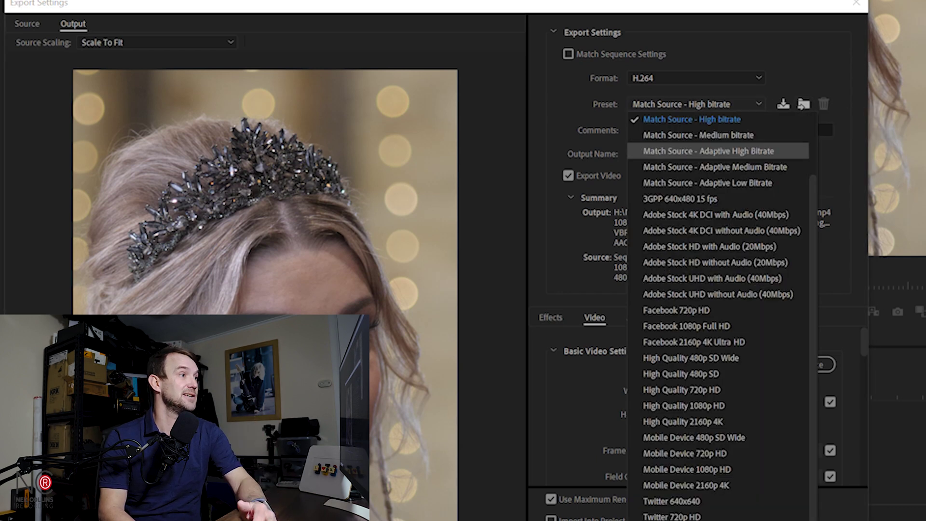
scroll(709, 151, up, 3)
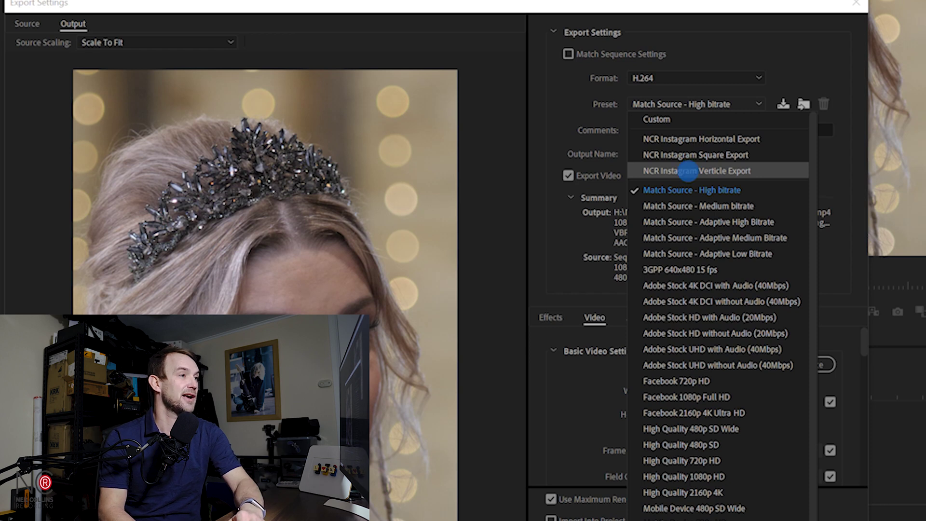
click(696, 171)
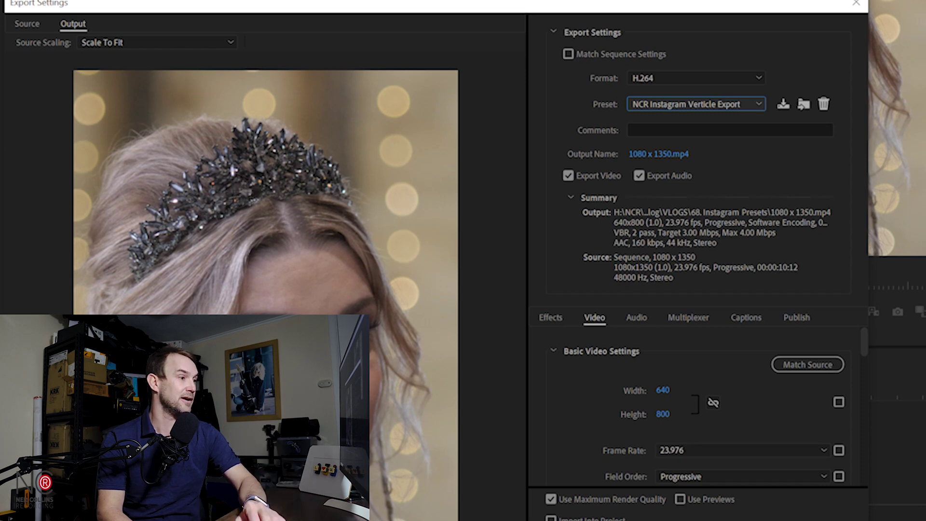
- Review the vertical preset's encoding and bitrate settings and its audio format settings
scroll(700, 408, down, 10)
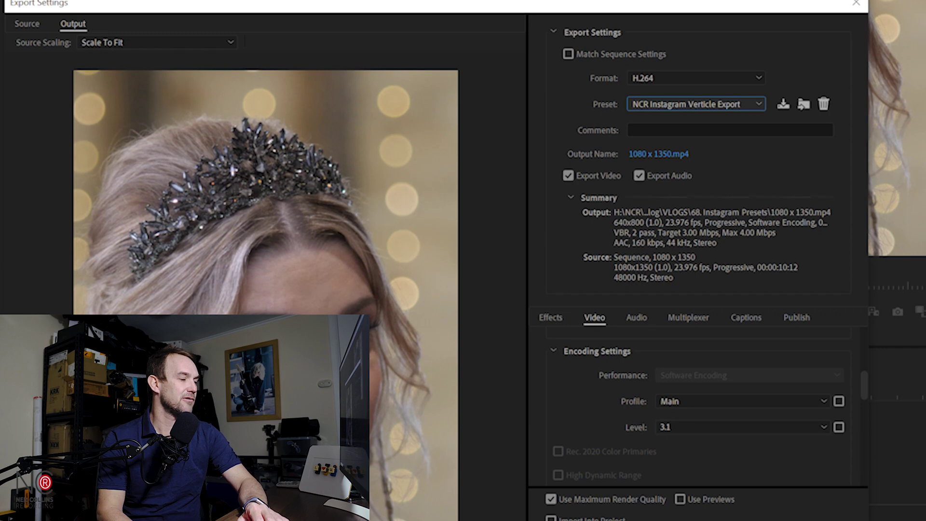
scroll(699, 408, down, 8)
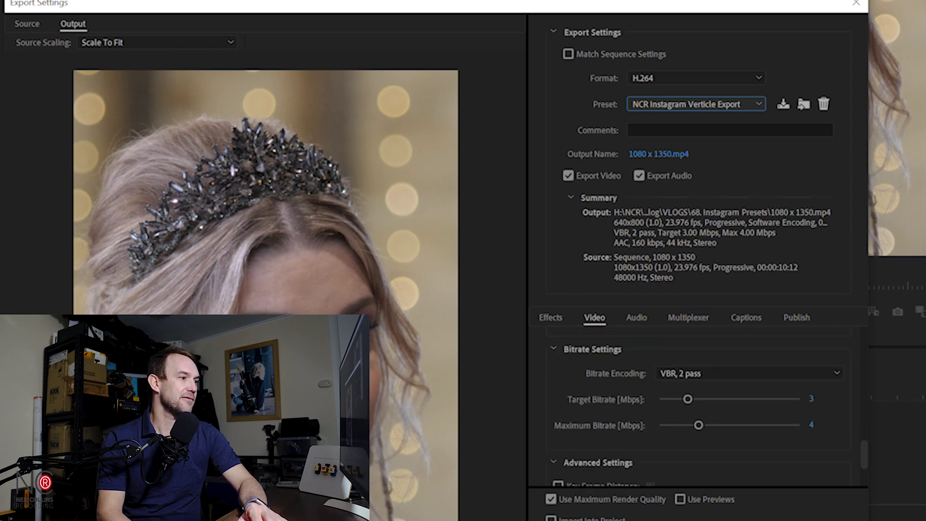
click(637, 317)
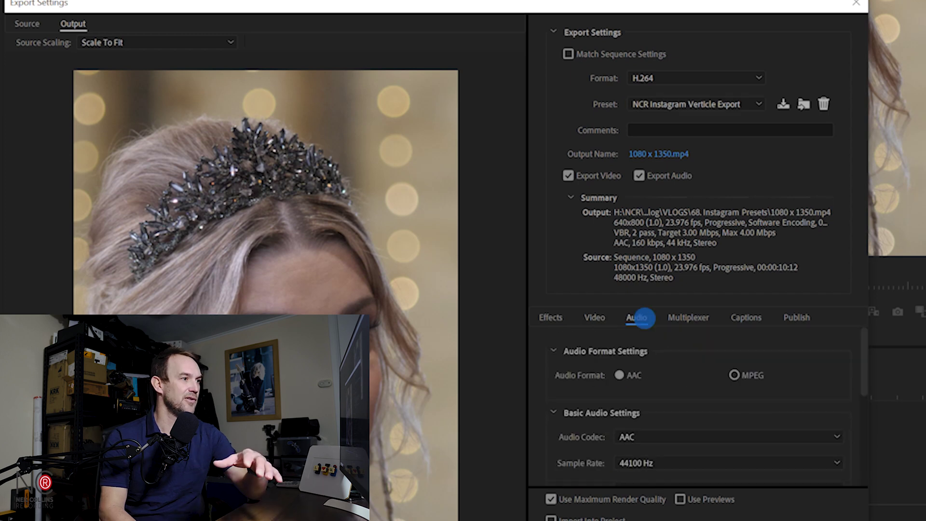
click(595, 317)
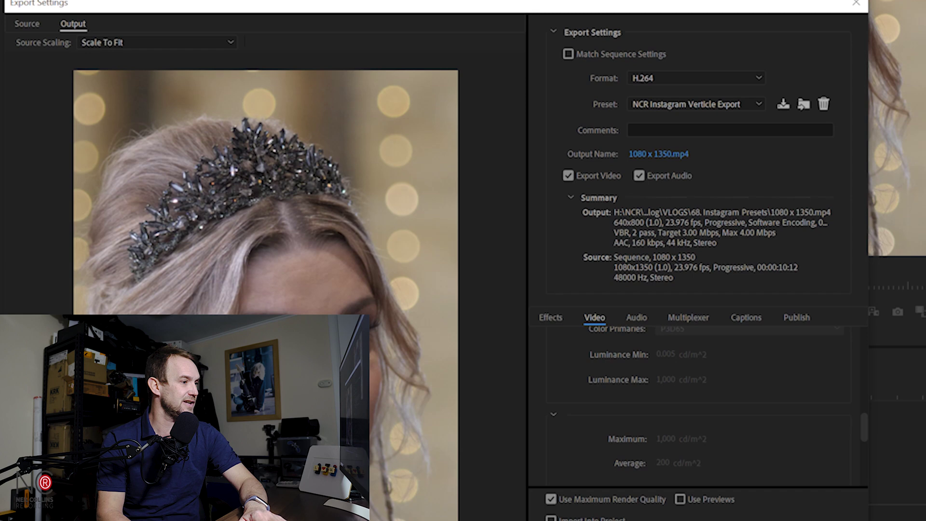
scroll(697, 408, up, 10)
- Check the Exported Examples folder as an output location without saving there, and add the 1080 x 1350 export to the Adobe Media Encoder queue
click(642, 153)
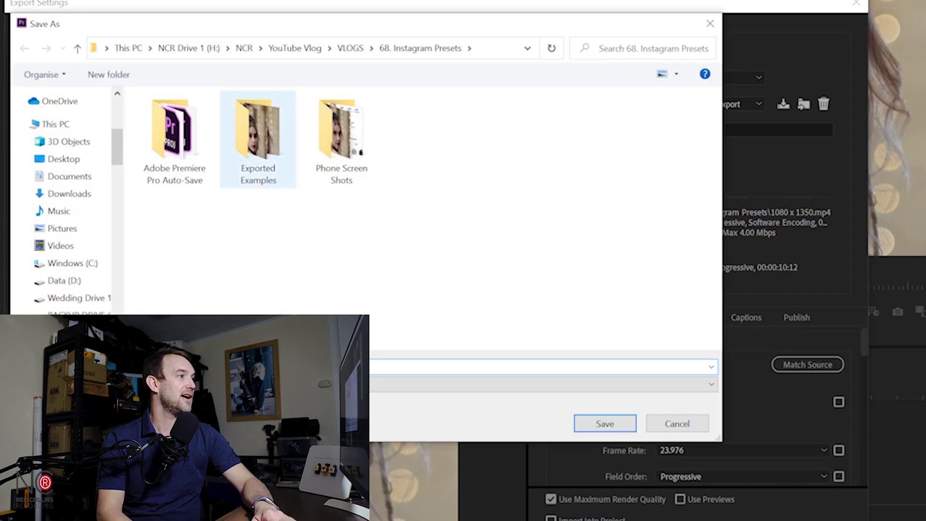
double_click(258, 137)
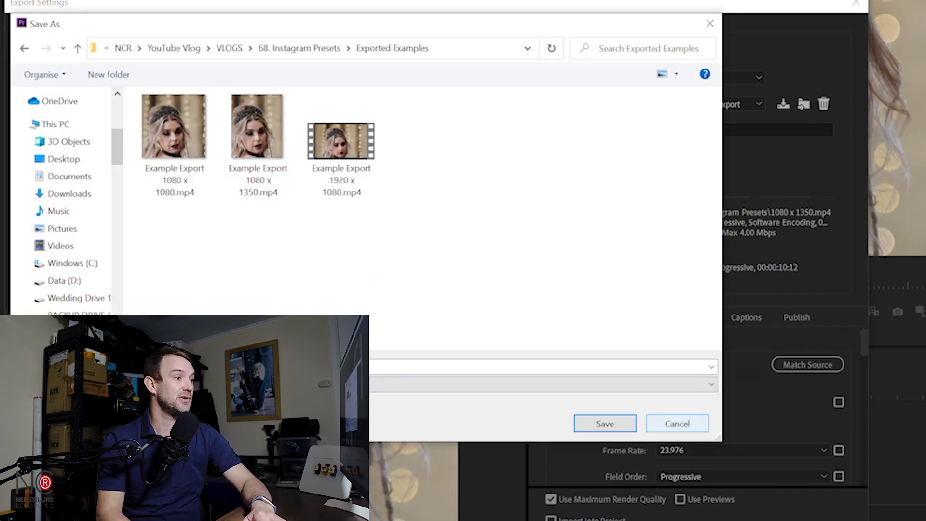
click(678, 424)
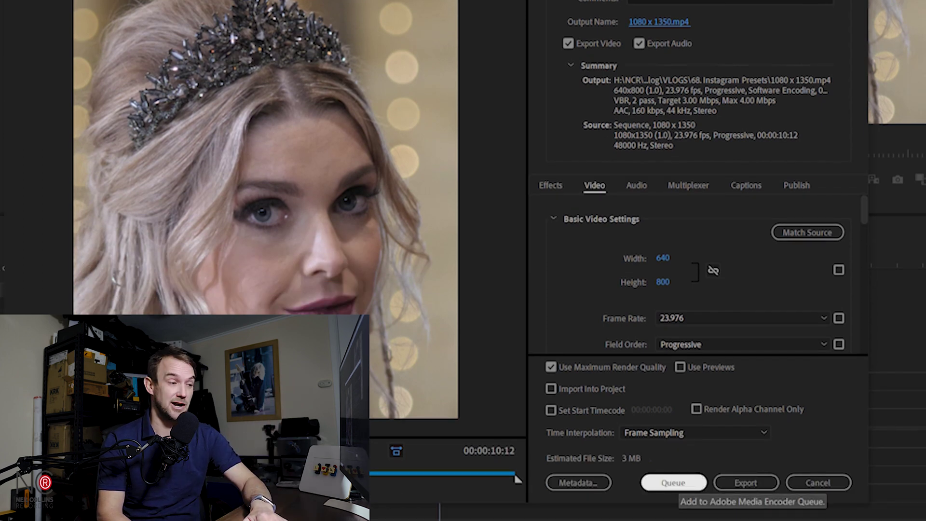
click(674, 482)
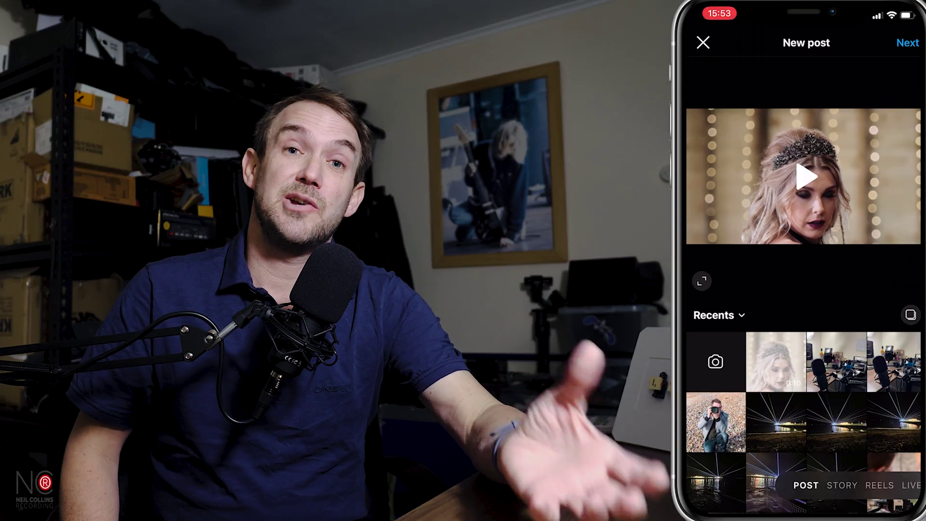
- Switch to Instagram, publish the landscape clip as a new post without a filter, and view it from the account's profile
click(907, 43)
click(907, 43)
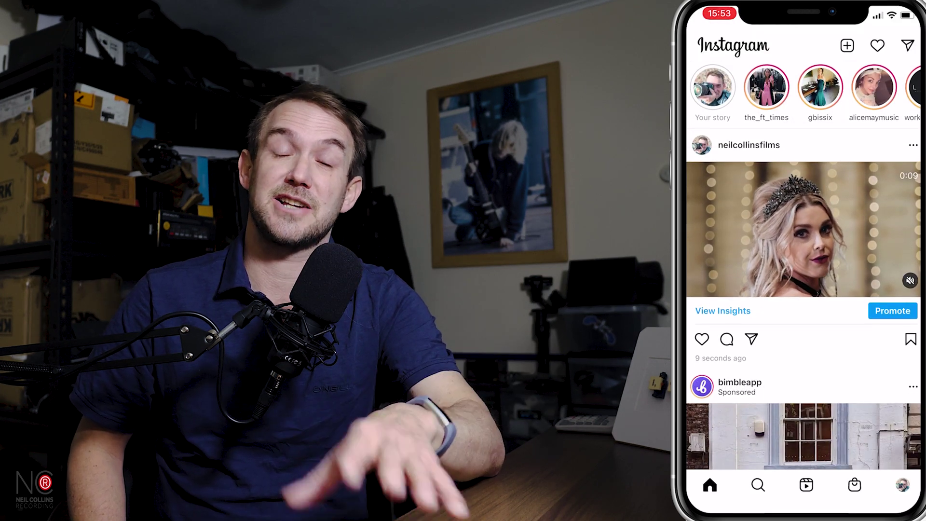
click(748, 145)
scroll(804, 308, down, 3)
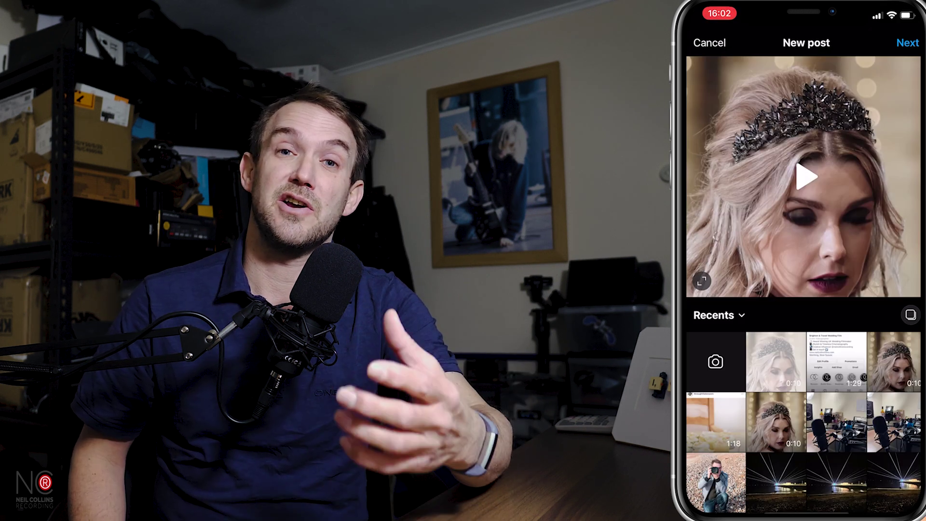
- Show the vertical clip at its full uncropped framing in a new post and publish it with the Normal filter
click(702, 281)
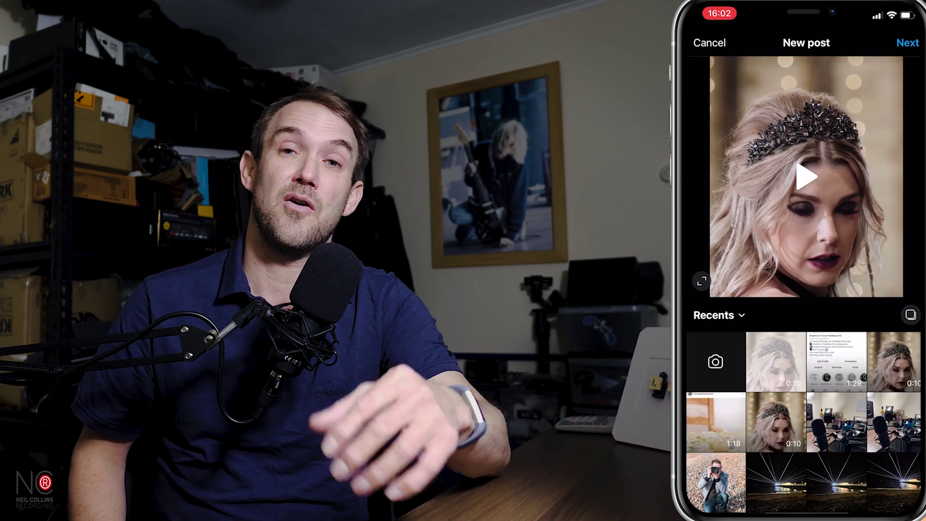
click(907, 43)
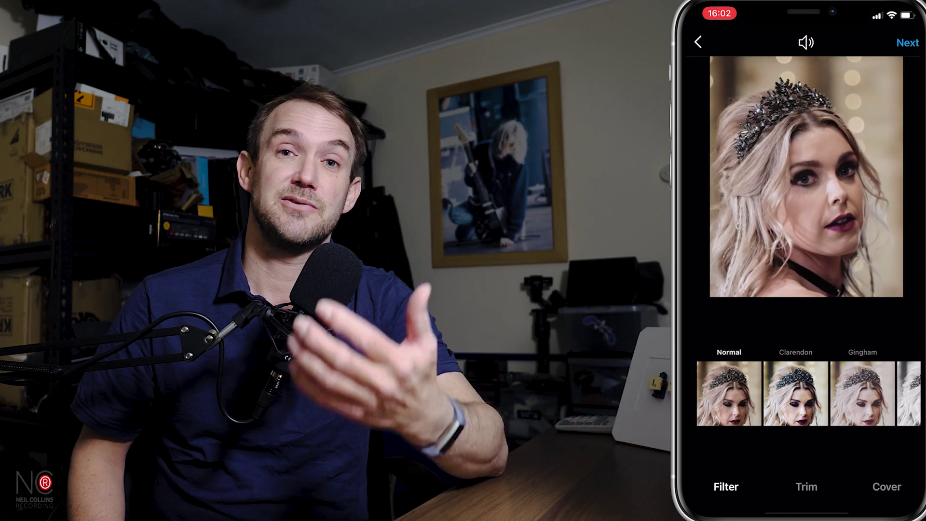
click(908, 43)
click(906, 42)
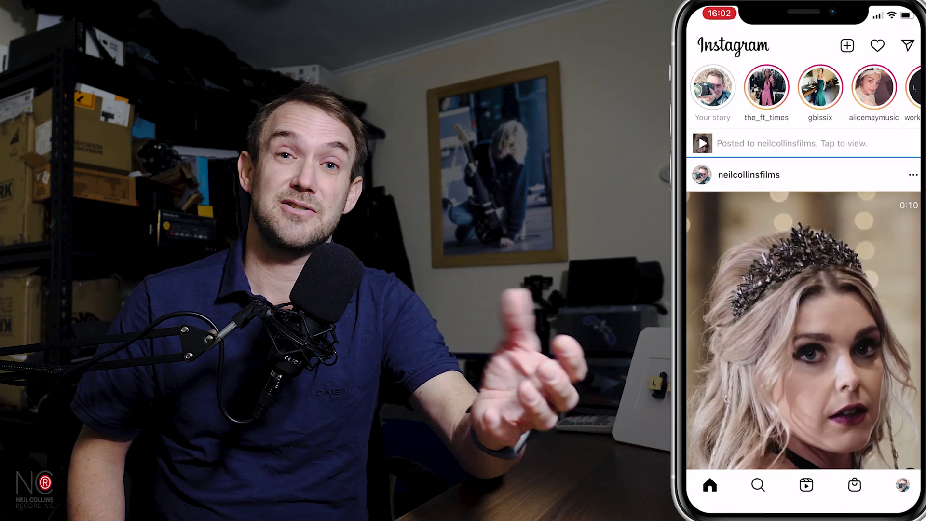
- View the newly published vertical video in the profile's post grid and at full post size
click(903, 485)
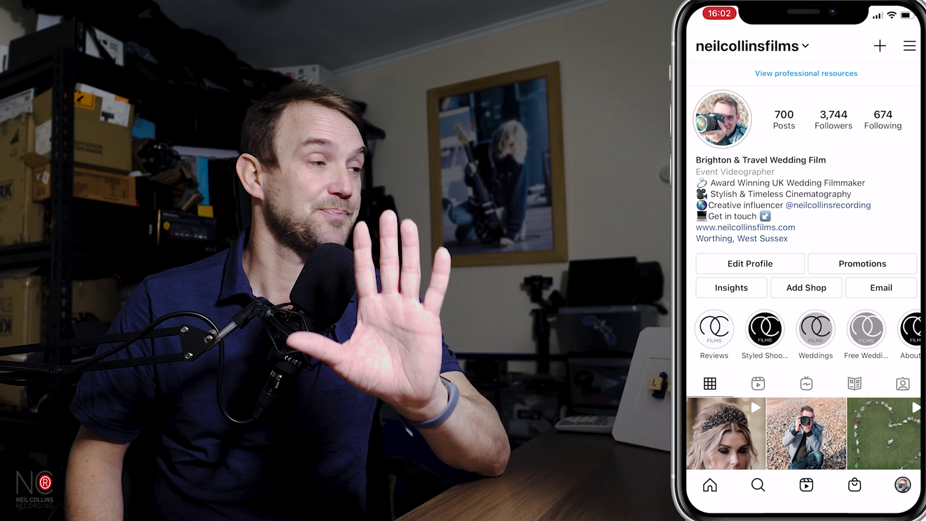
scroll(804, 289, down, 4)
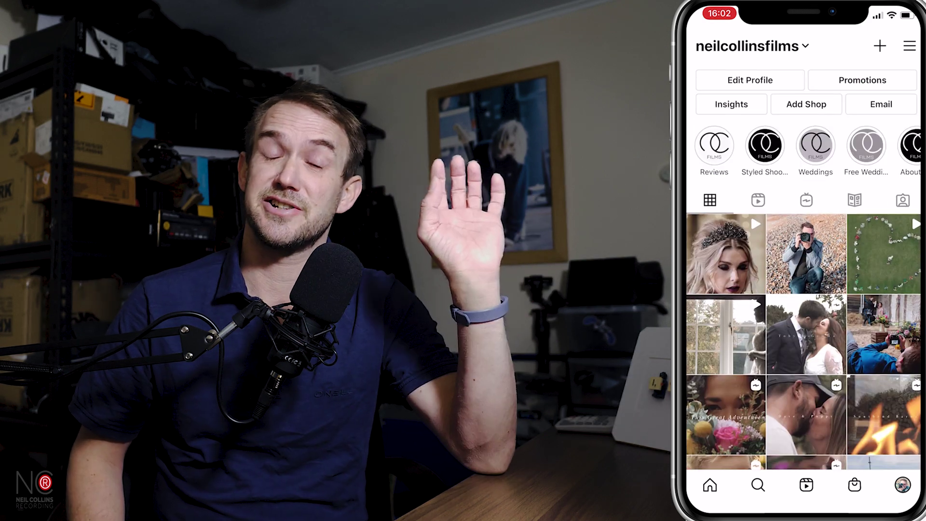
click(726, 254)
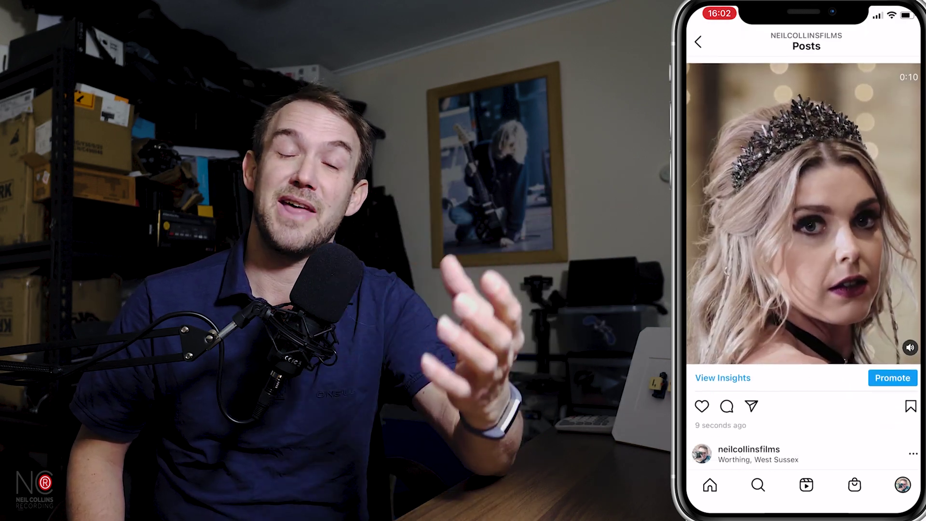